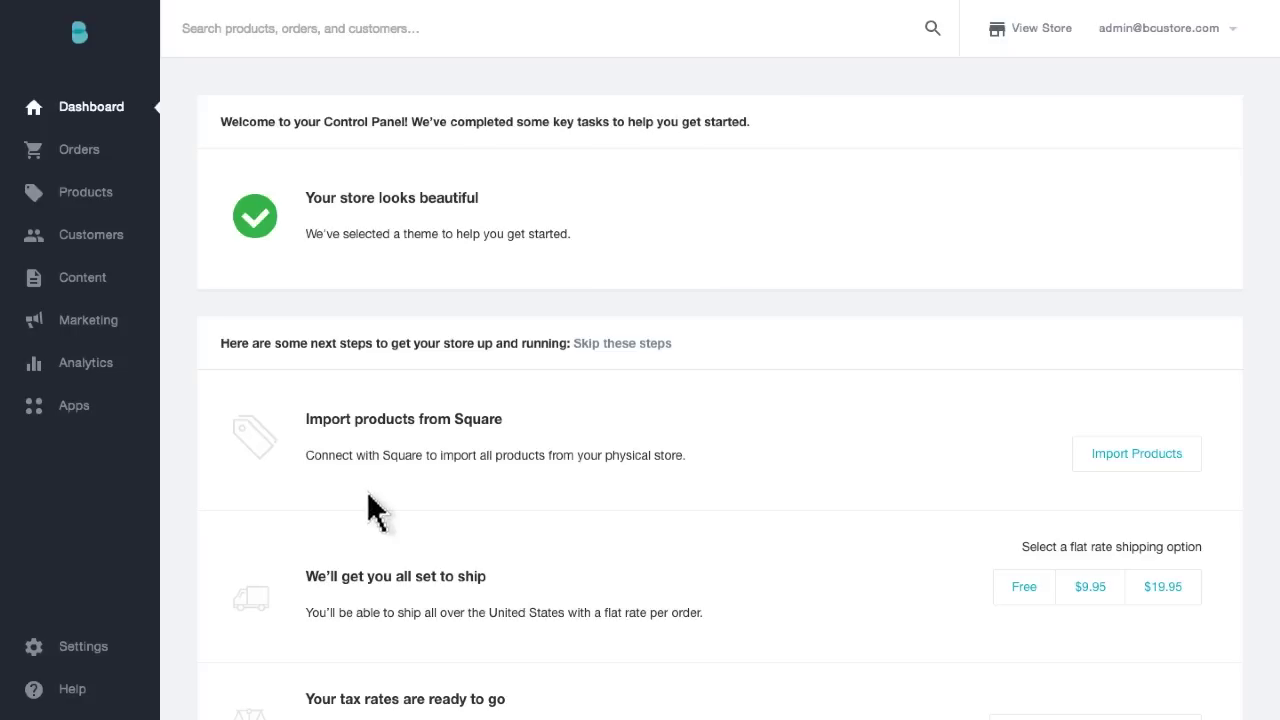
# Step: Open the theme marketplace through Settings > Design > Explore new themes
pyautogui.moveTo(80, 665)
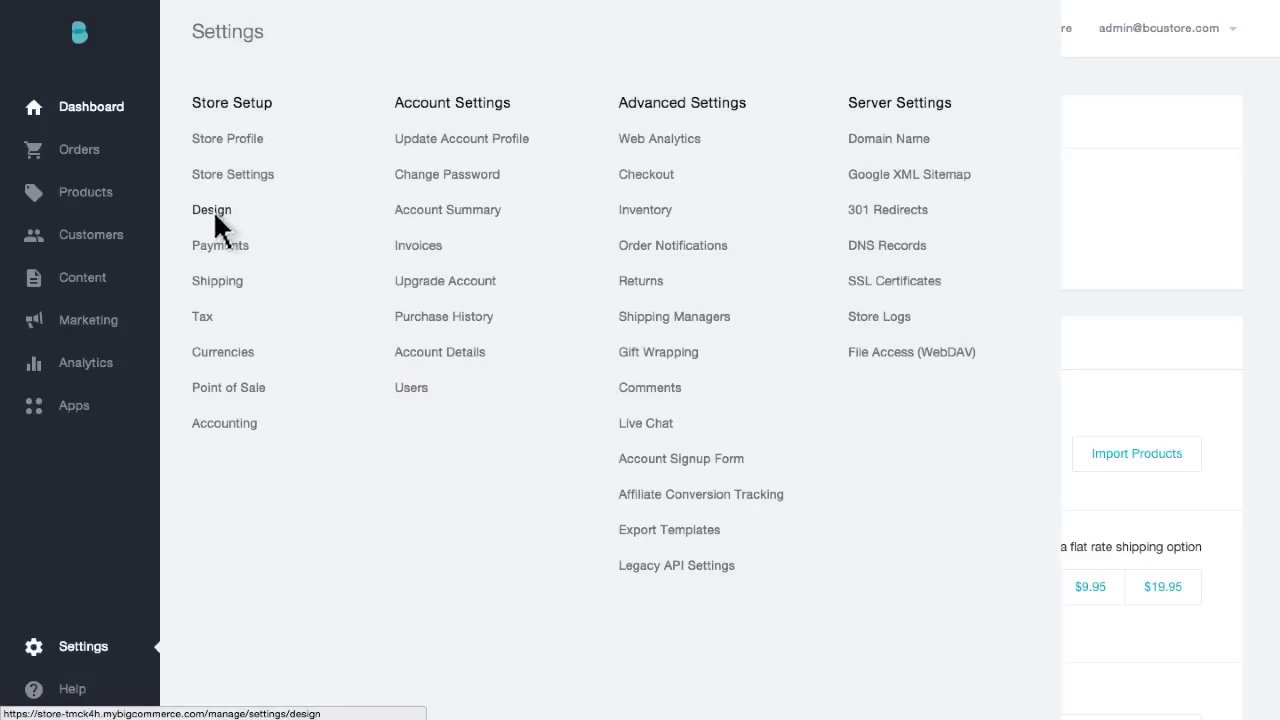
pyautogui.click(212, 210)
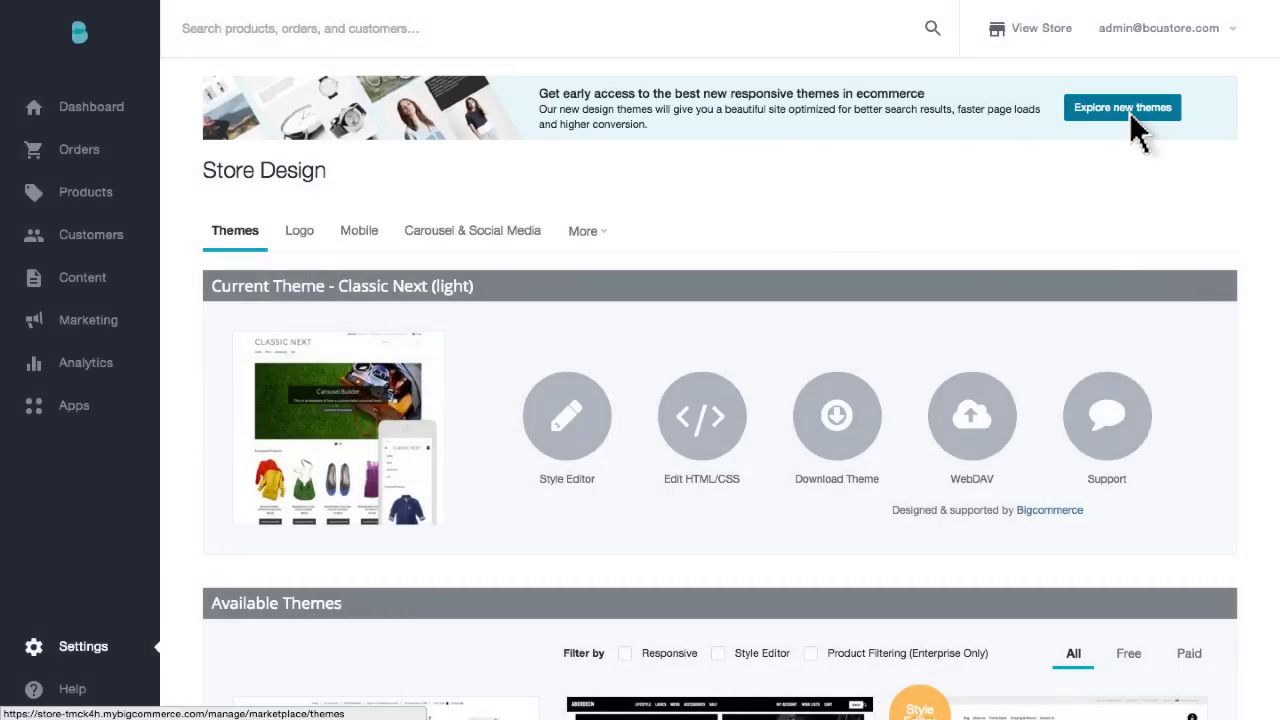
pyautogui.click(1130, 112)
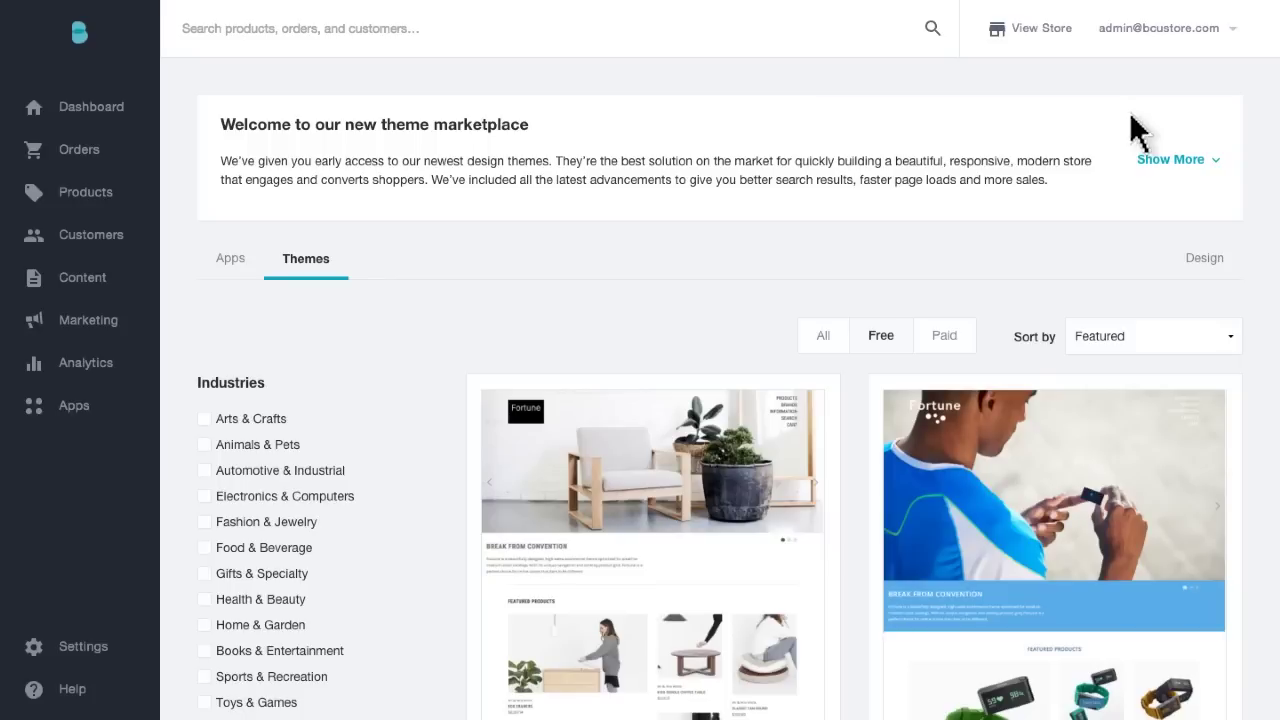
# Step: Scroll through the theme cards and open the Cornerstone Light theme's details page
pyautogui.scroll(-10, 1135, 130)
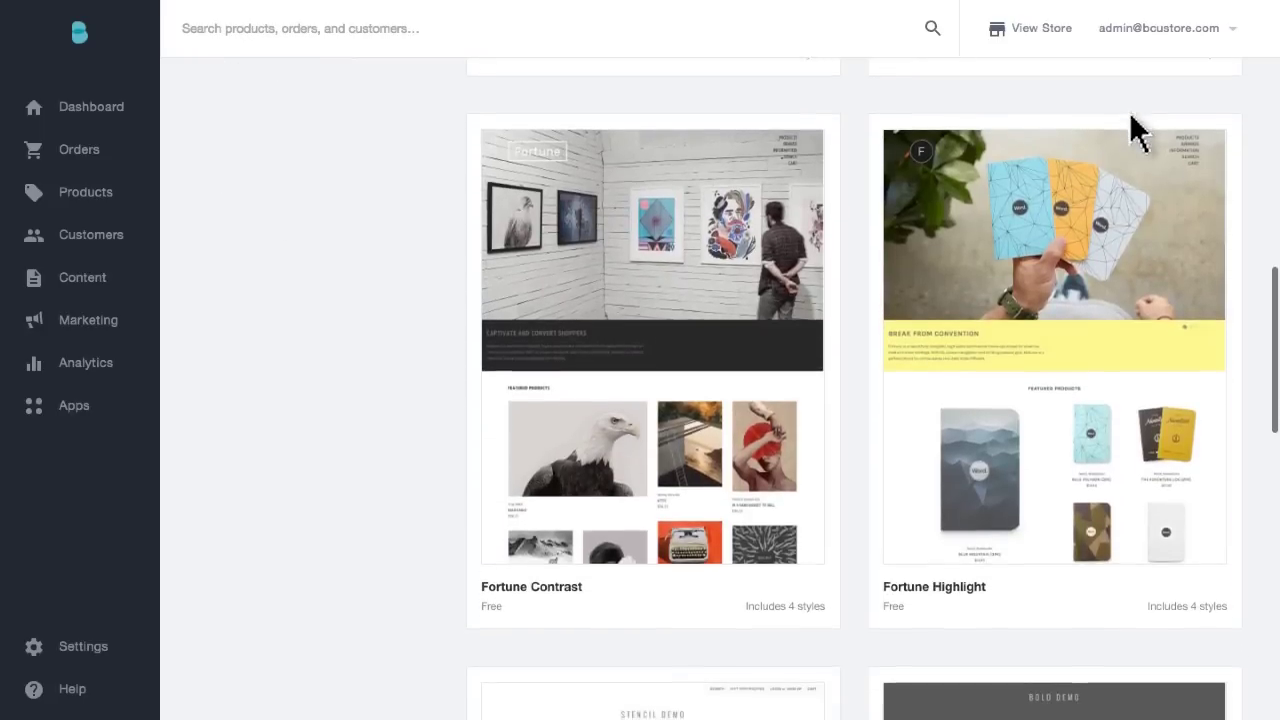
pyautogui.scroll(-5, 1137, 125)
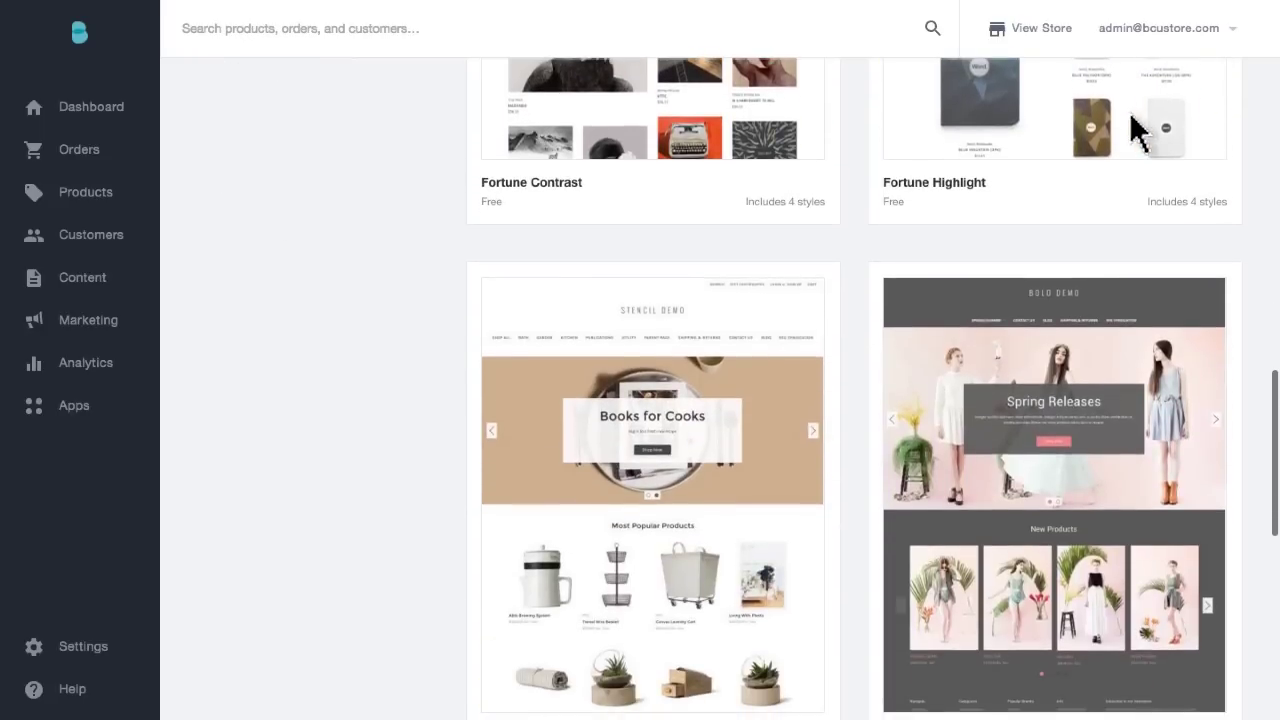
pyautogui.click(650, 432)
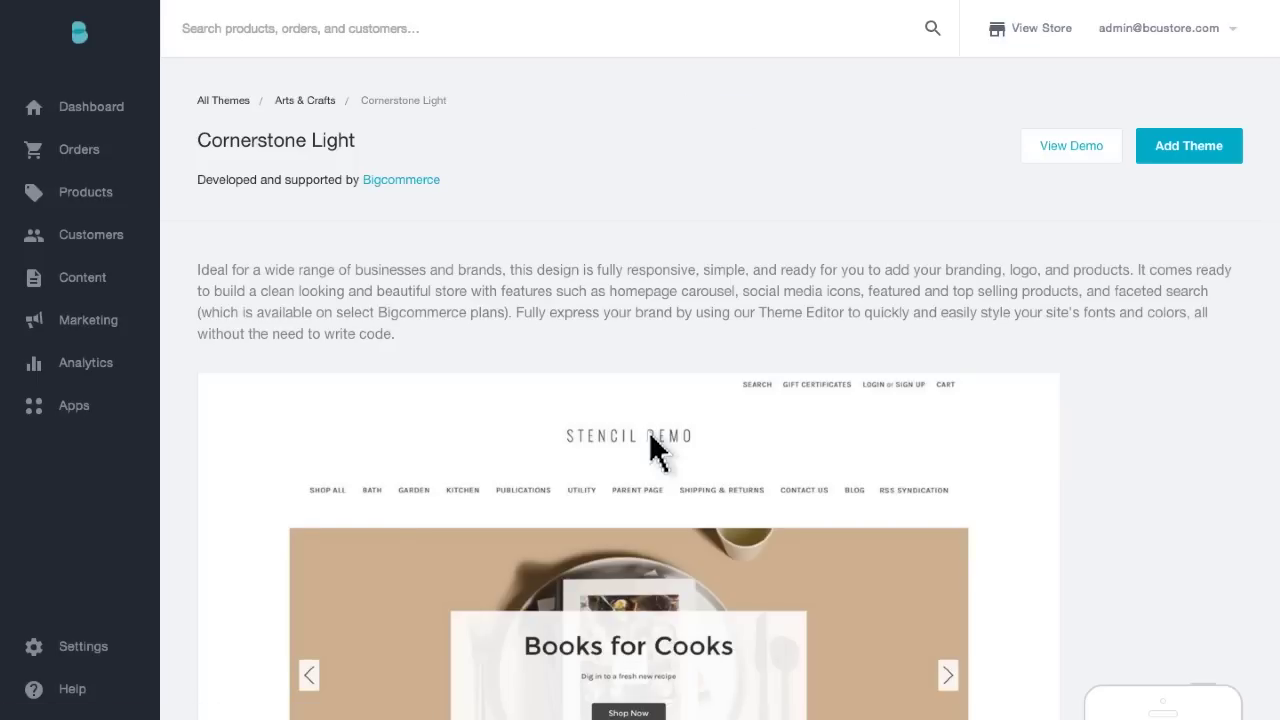
# Step: Add Cornerstone Light, apply it as the current theme, and open it for customizing
pyautogui.click(1187, 147)
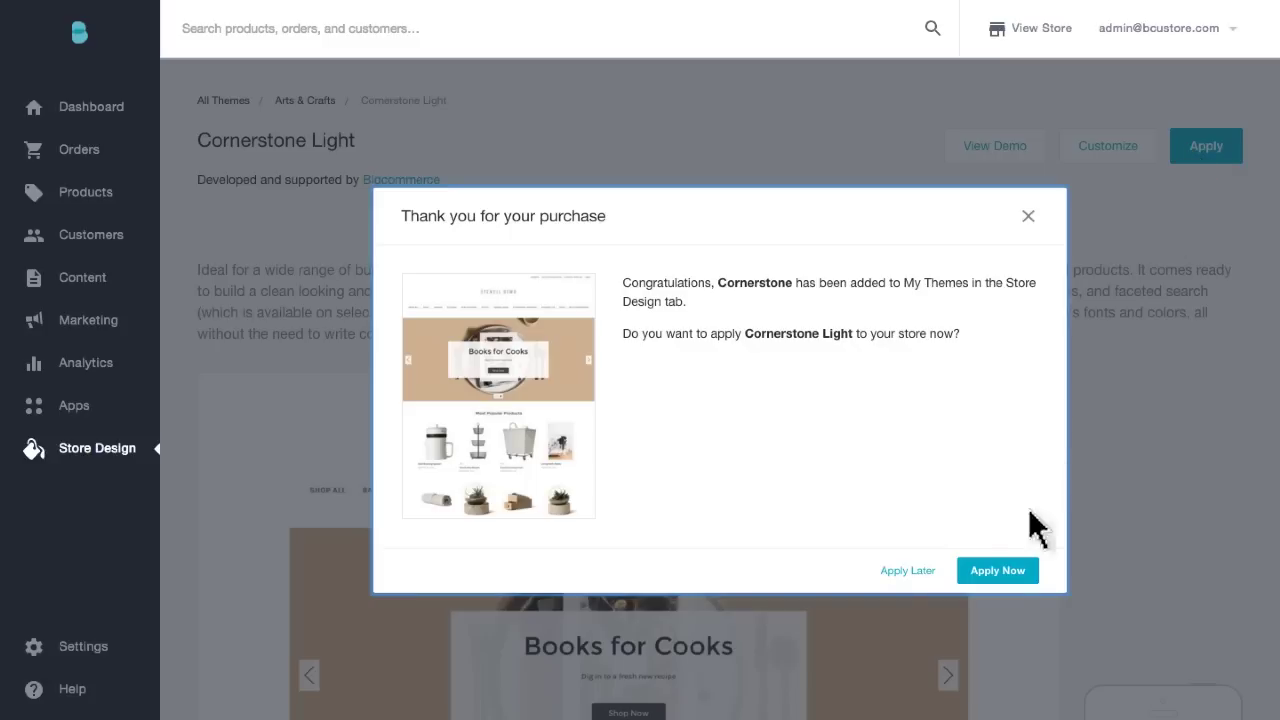
pyautogui.click(1000, 574)
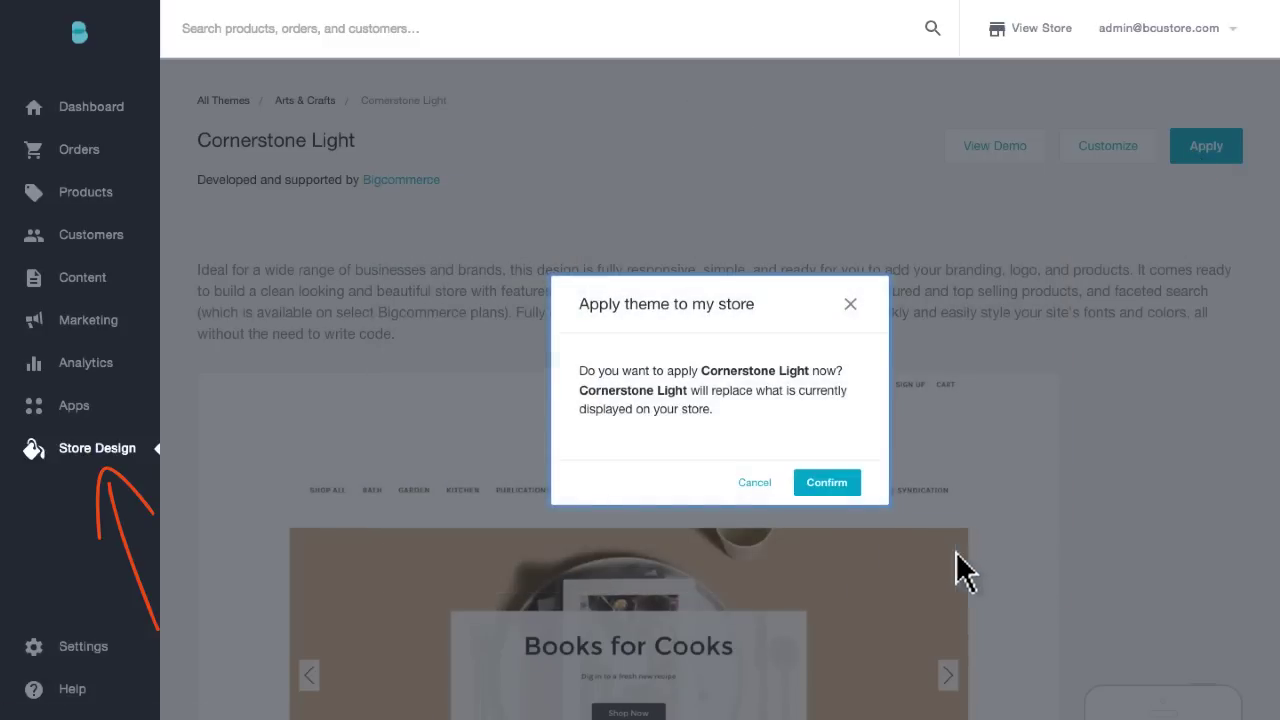
pyautogui.click(830, 486)
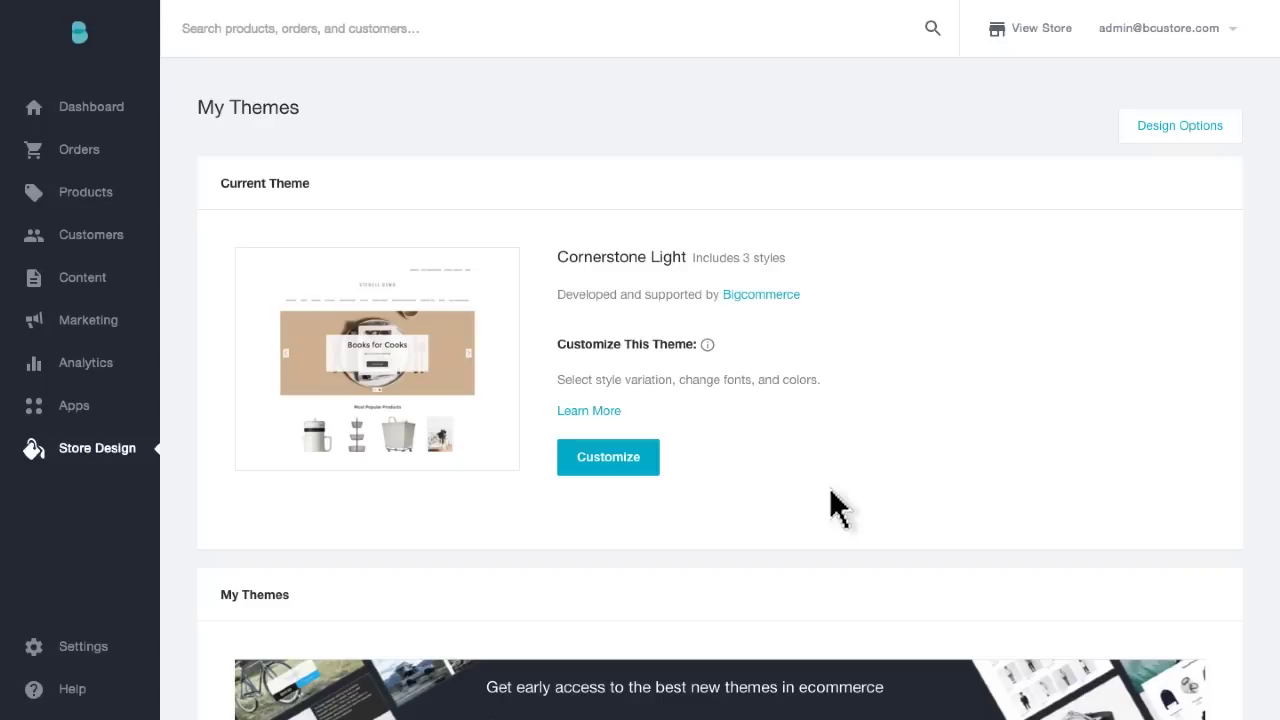
pyautogui.click(608, 460)
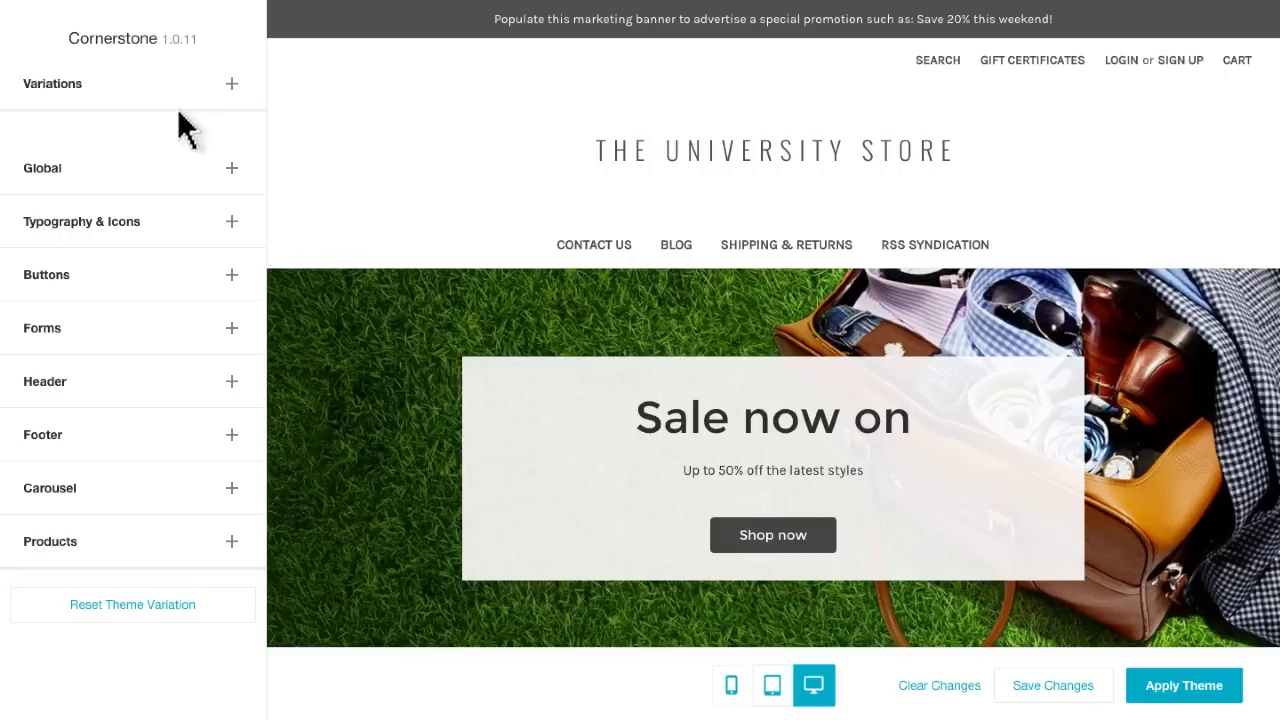
pyautogui.click(116, 98)
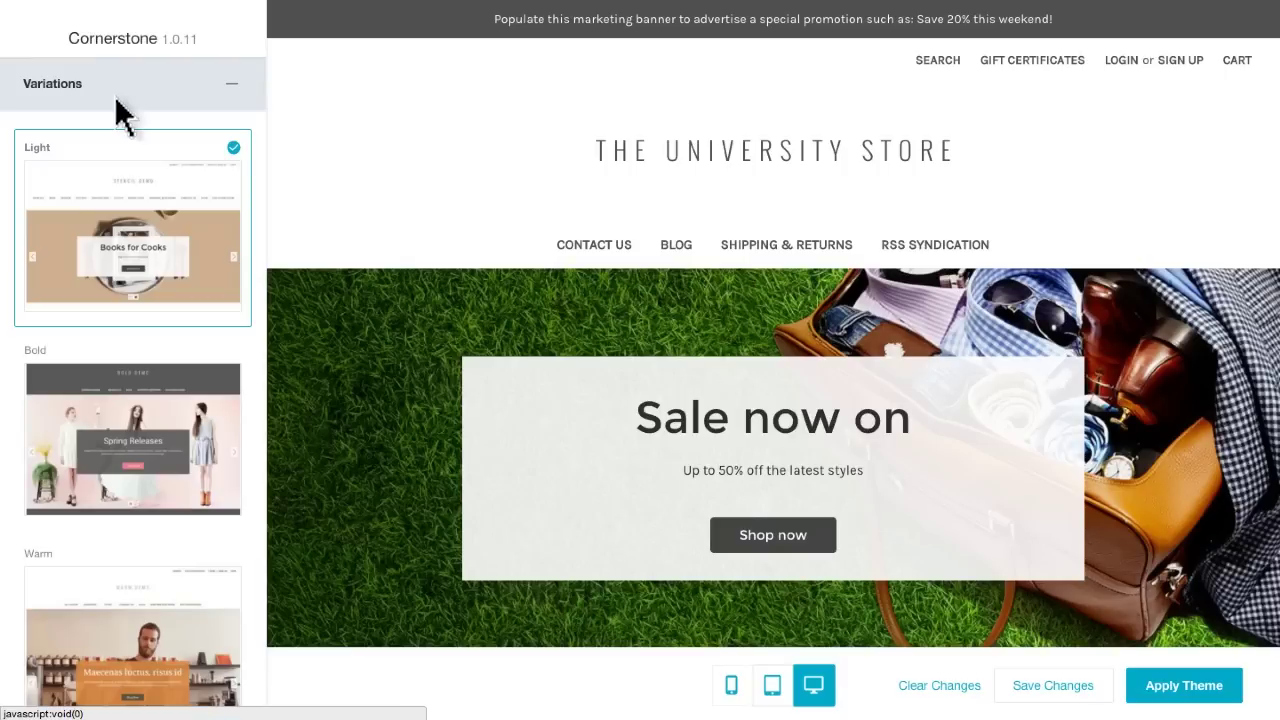
pyautogui.click(141, 449)
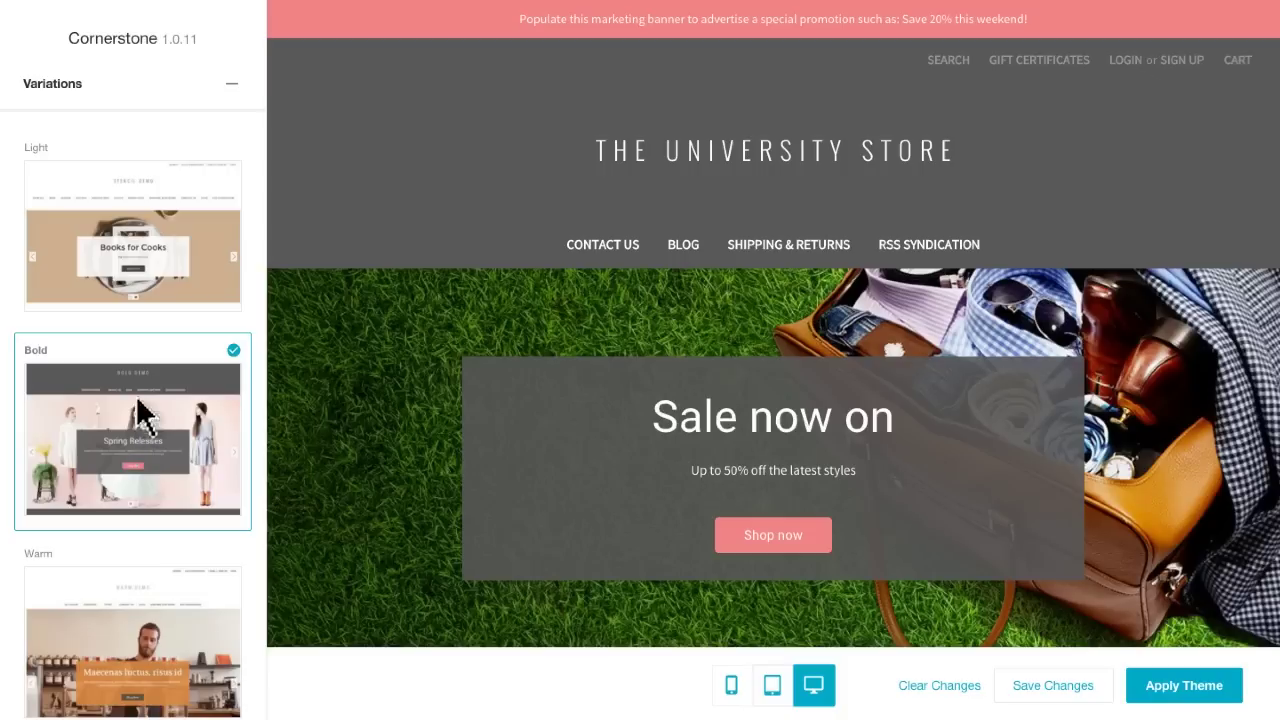
pyautogui.click(140, 253)
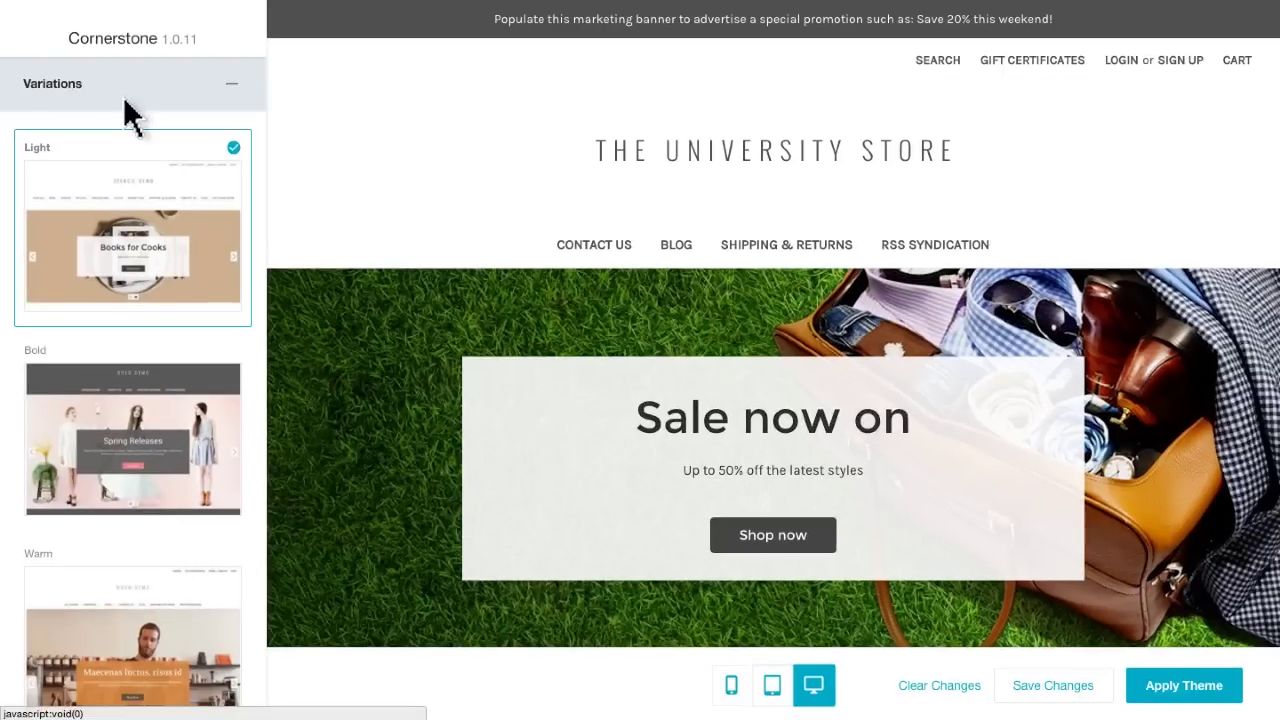
pyautogui.click(160, 118)
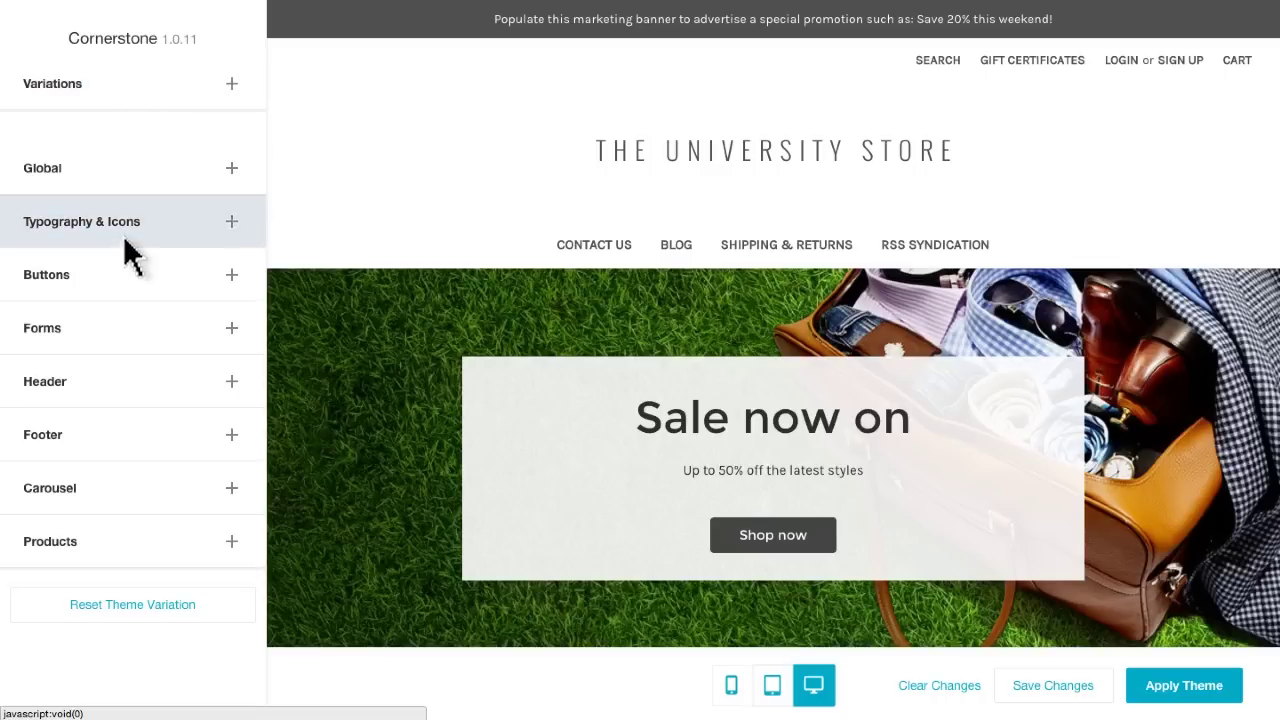
# Step: Set the primary button background colour to red (#e21c1c) under Buttons
pyautogui.click(125, 287)
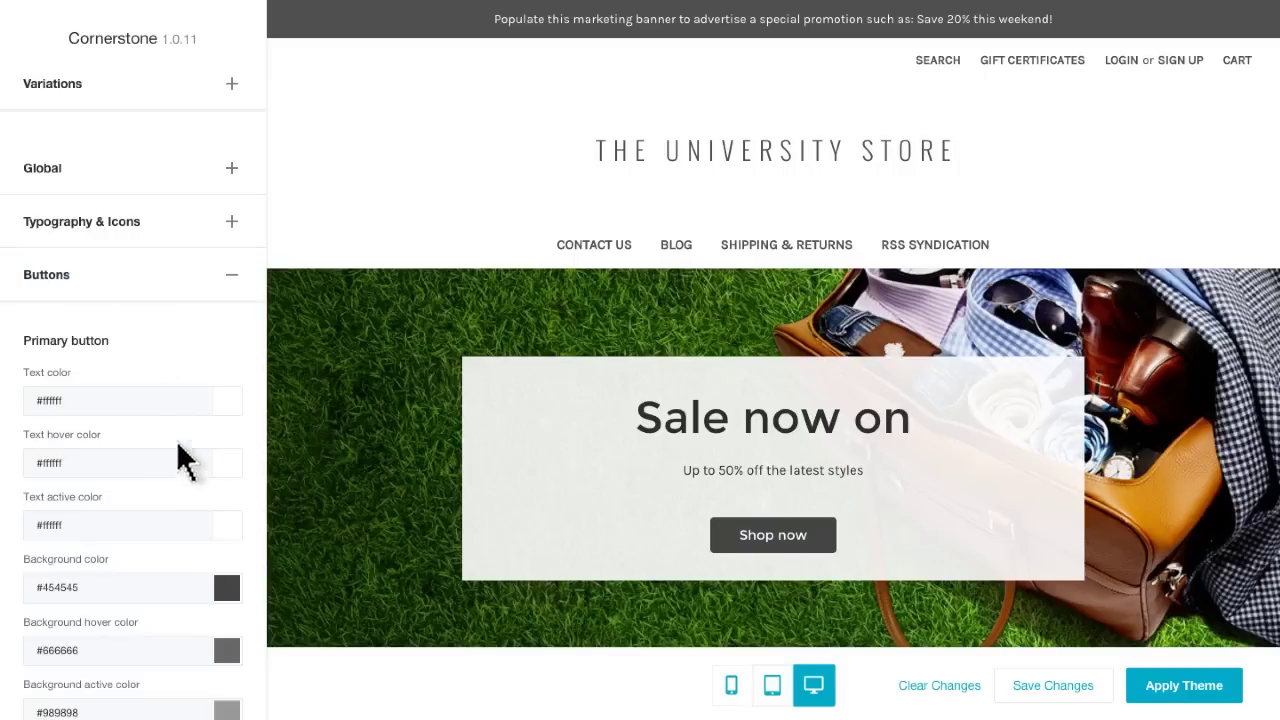
pyautogui.click(229, 594)
pyautogui.click(180, 641)
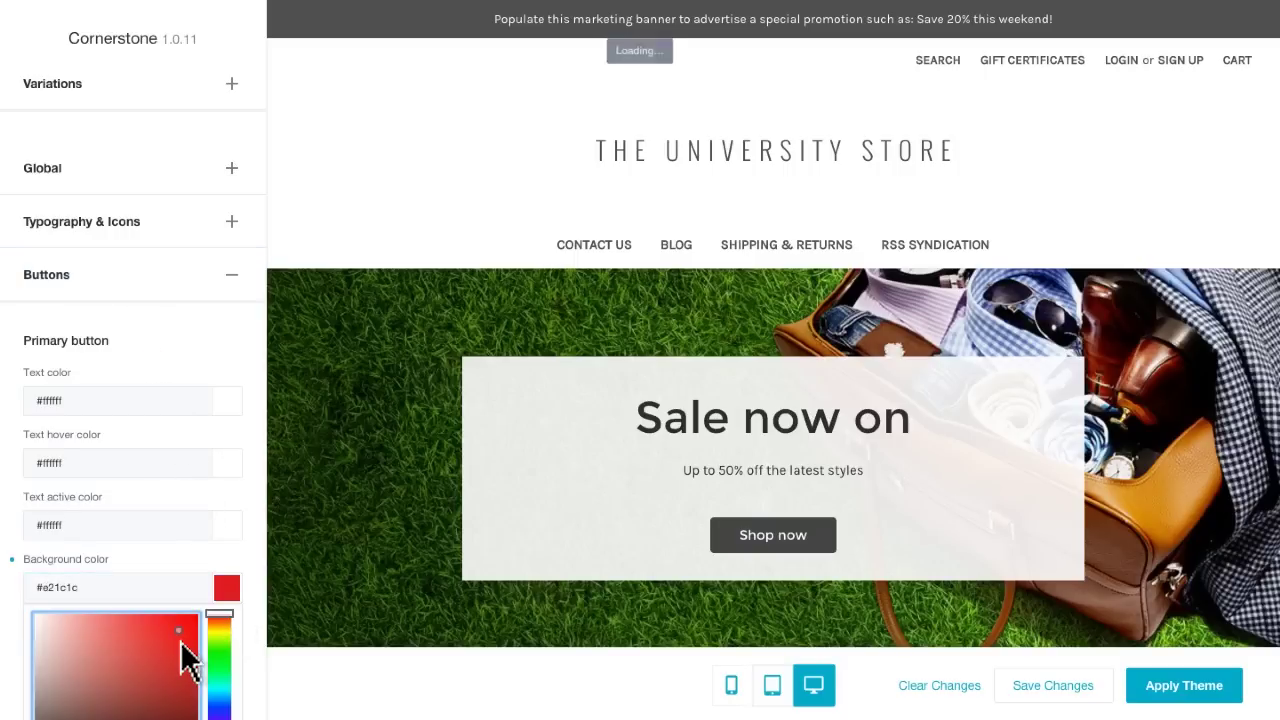
pyautogui.click(108, 285)
# Step: Set the Forms input fields text colour to red (#e81717)
pyautogui.click(117, 352)
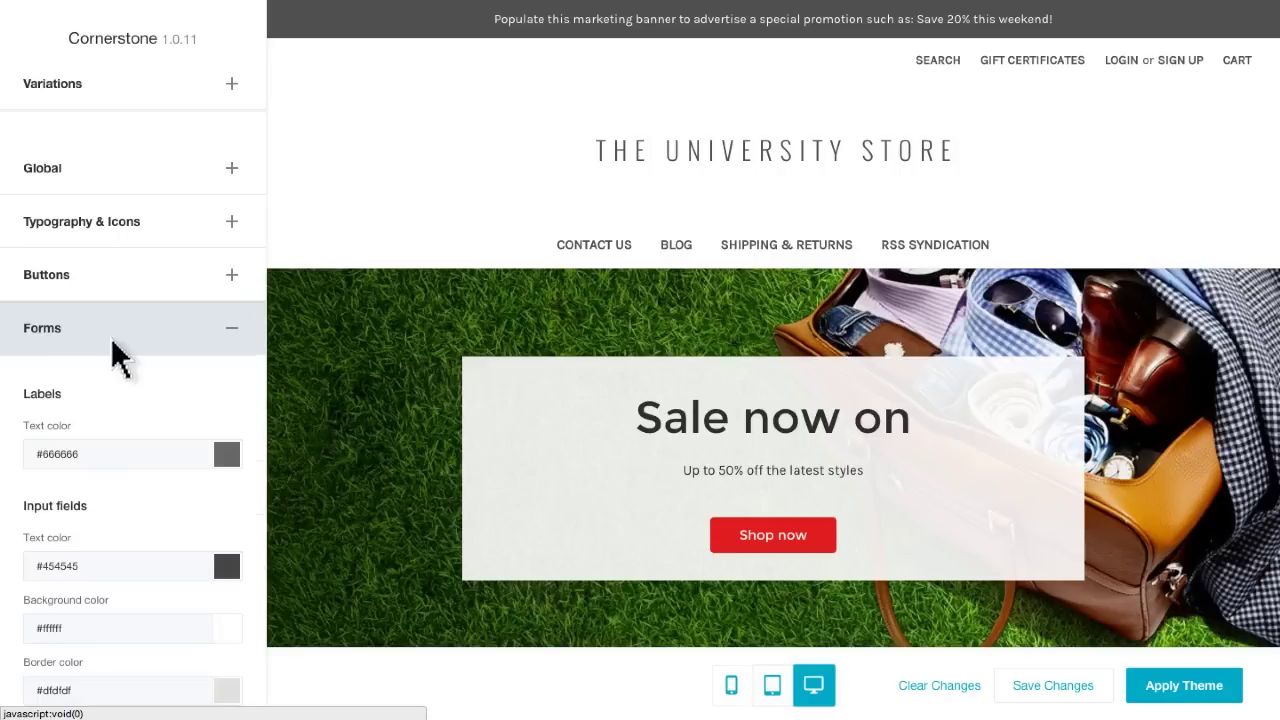
pyautogui.click(232, 576)
pyautogui.click(185, 610)
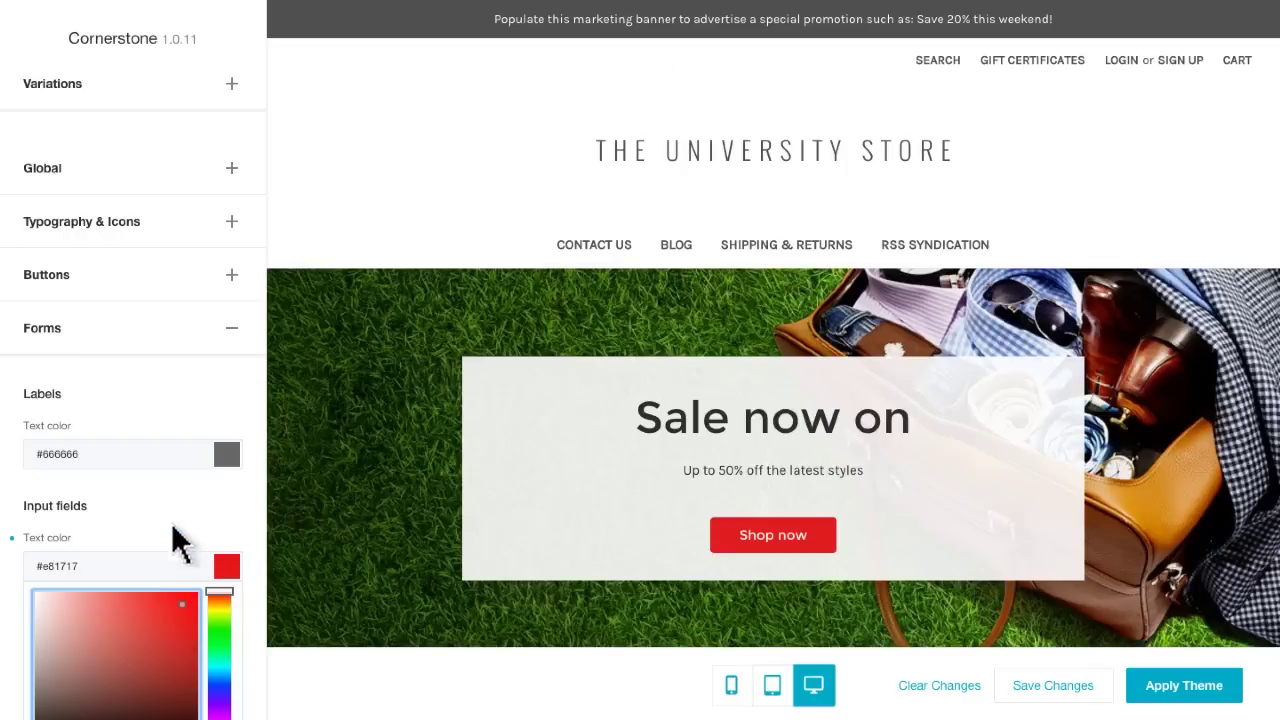
pyautogui.click(143, 340)
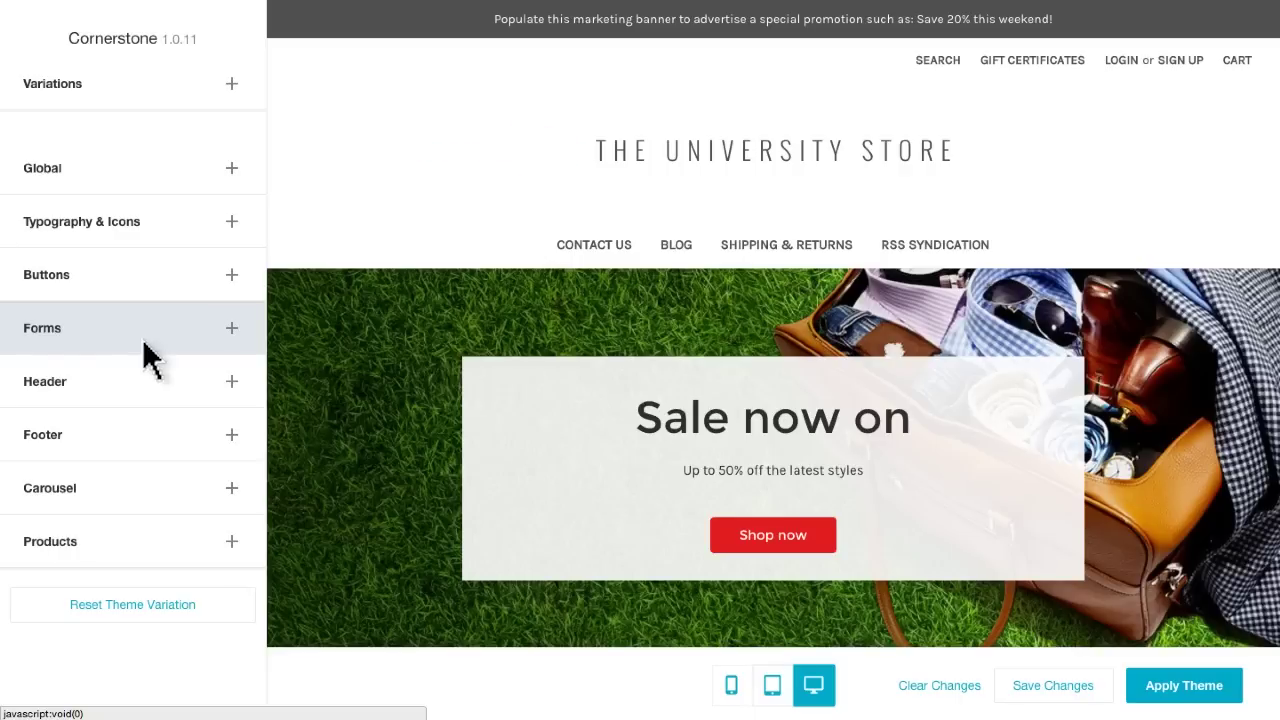
# Step: Change the Header store name text colour to teal 00abc9
pyautogui.click(174, 390)
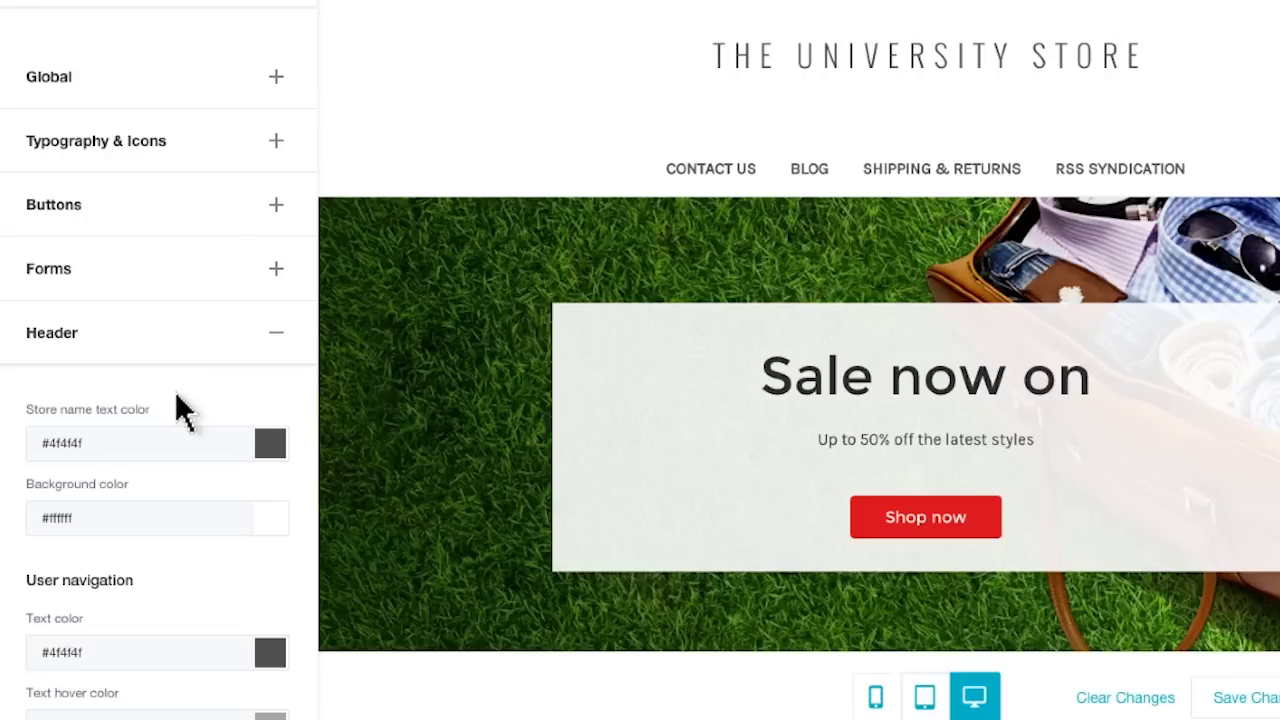
pyautogui.click(93, 457)
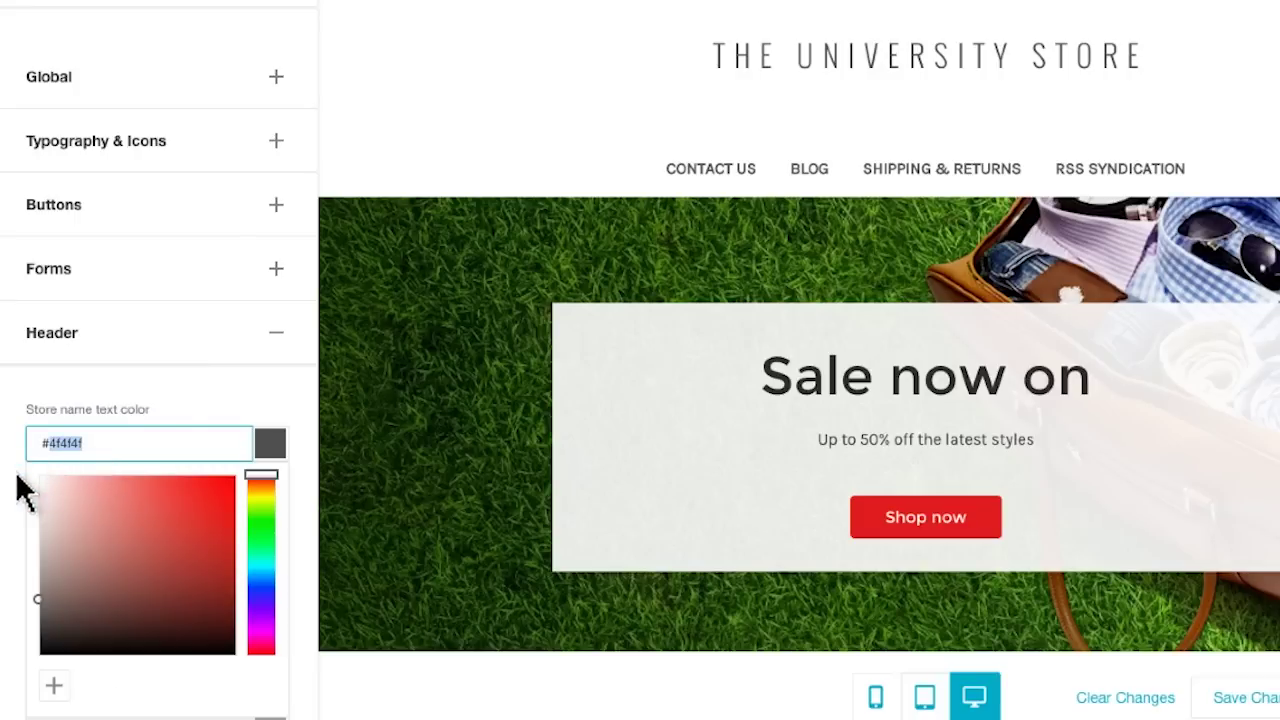
pyautogui.press('BackSpace')
pyautogui.write('00abc9')
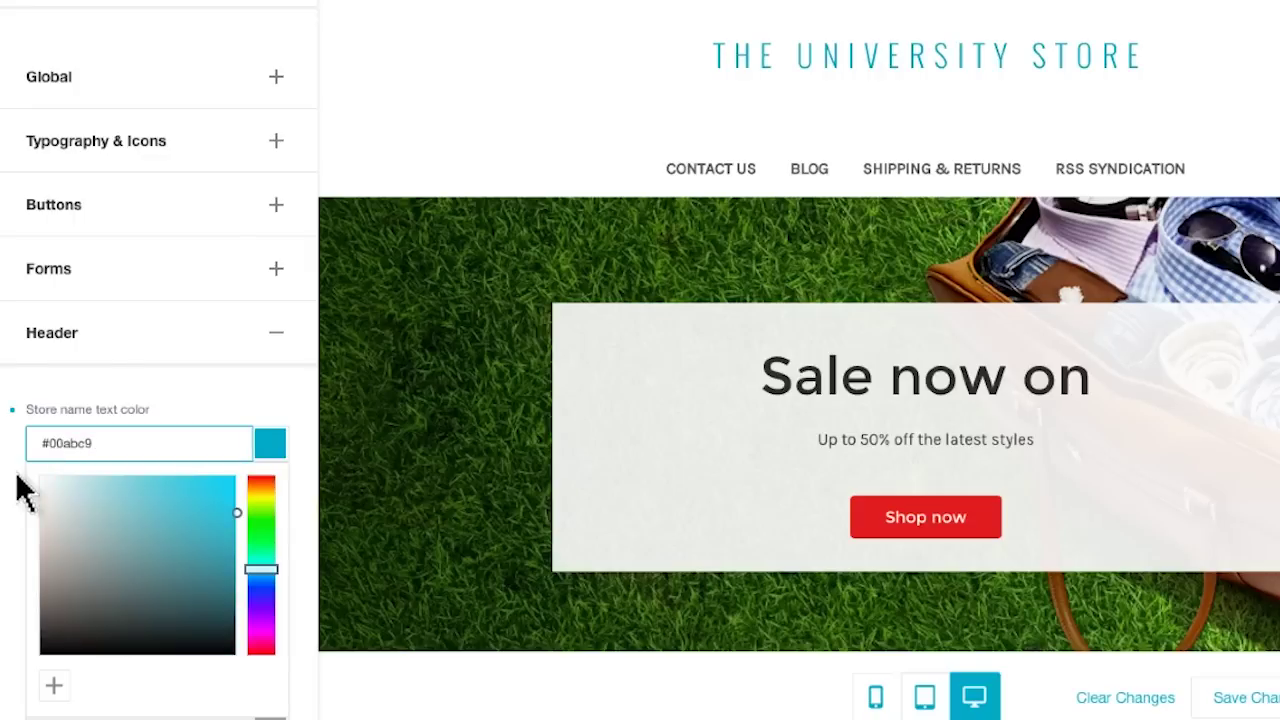
pyautogui.click(22, 490)
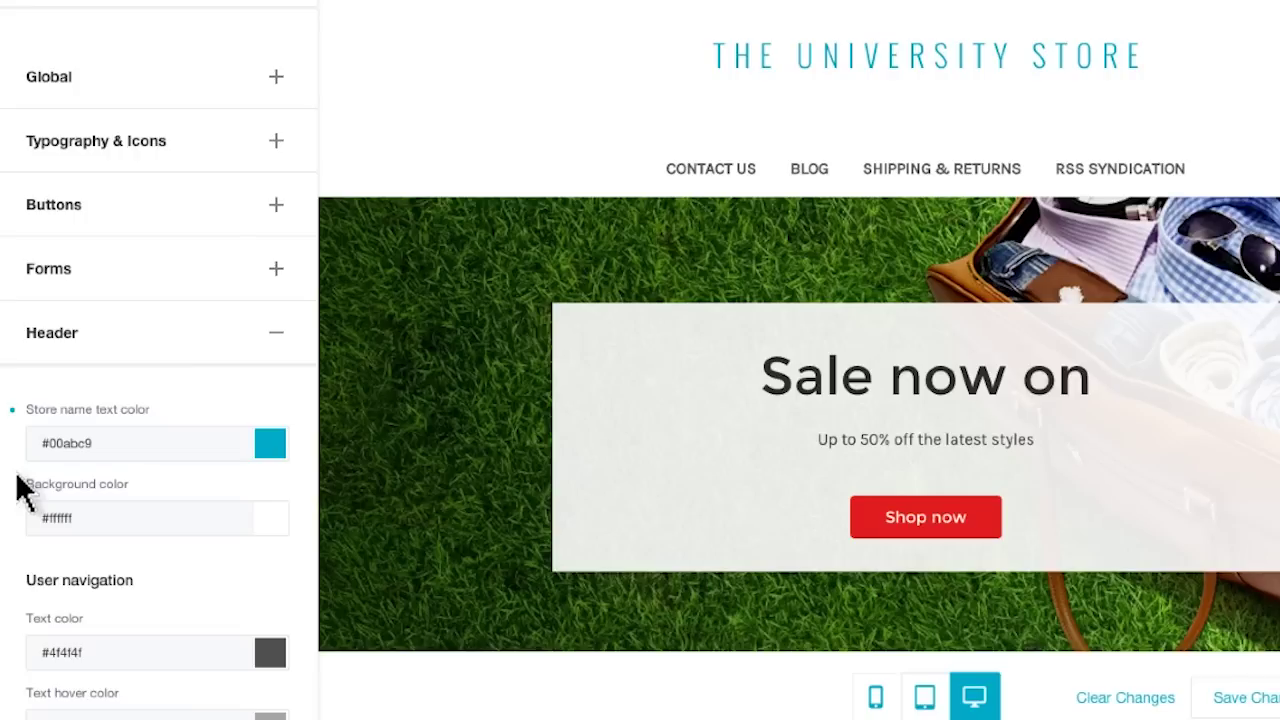
# Step: Adjust the store name colour in the picker to a brighter red, #d20f15
pyautogui.click(272, 450)
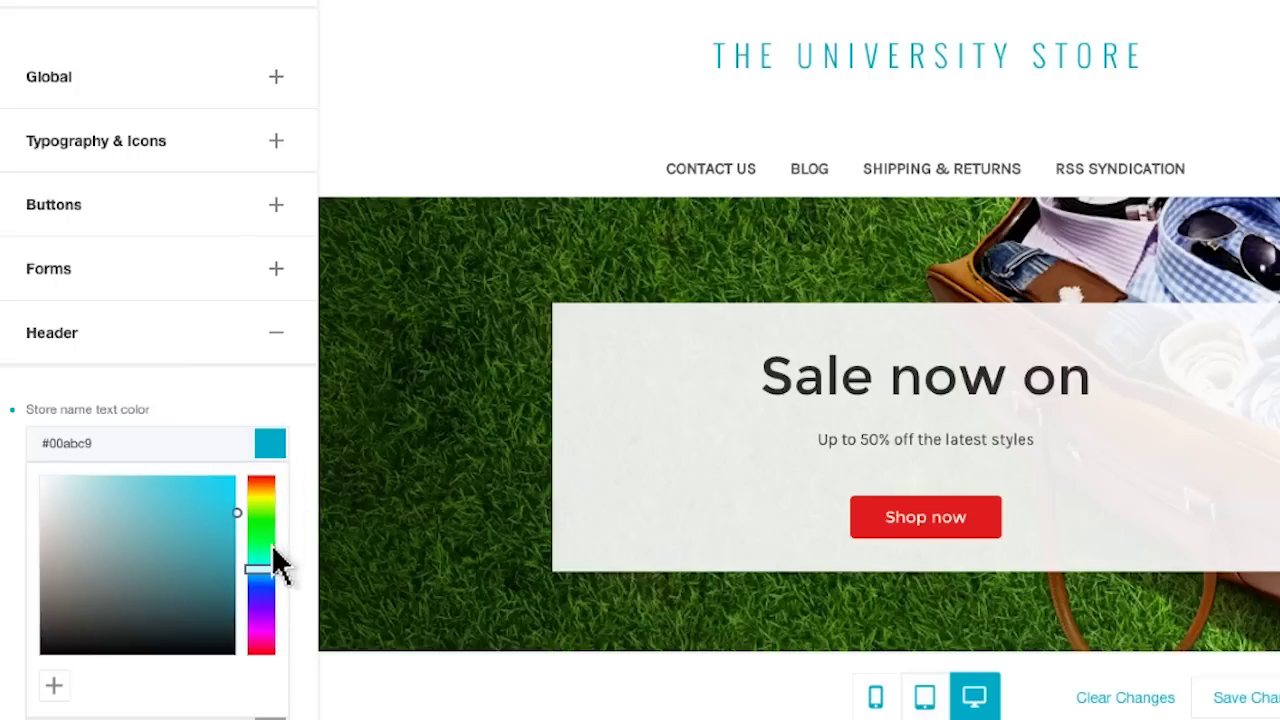
pyautogui.click(274, 586)
pyautogui.moveTo(273, 588); pyautogui.dragTo(274, 660)
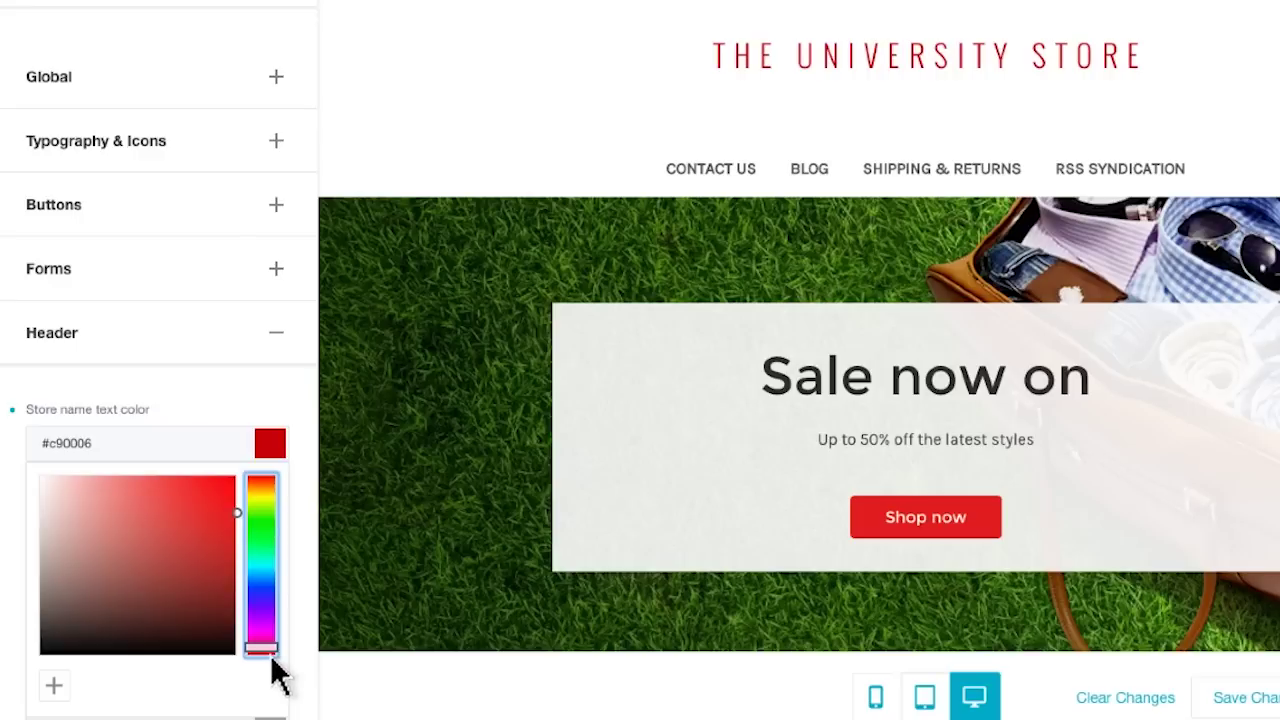
pyautogui.click(200, 524)
pyautogui.moveTo(203, 532); pyautogui.dragTo(221, 506)
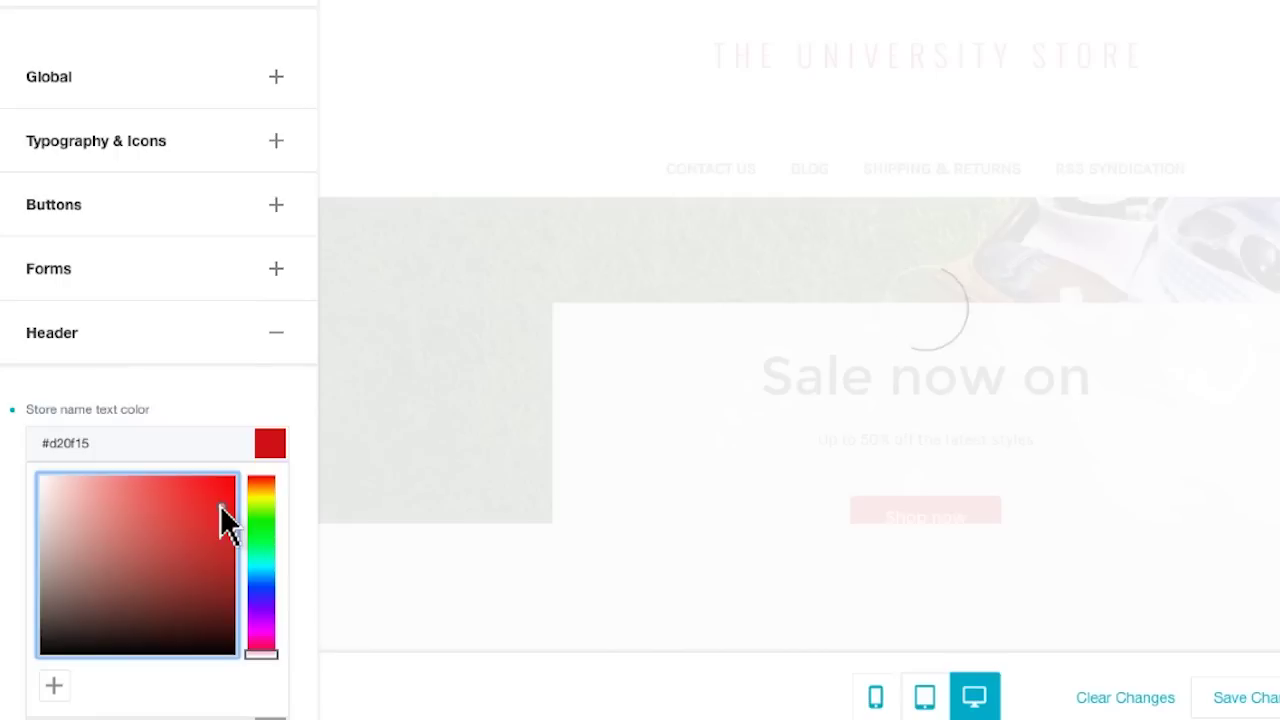
pyautogui.click(351, 557)
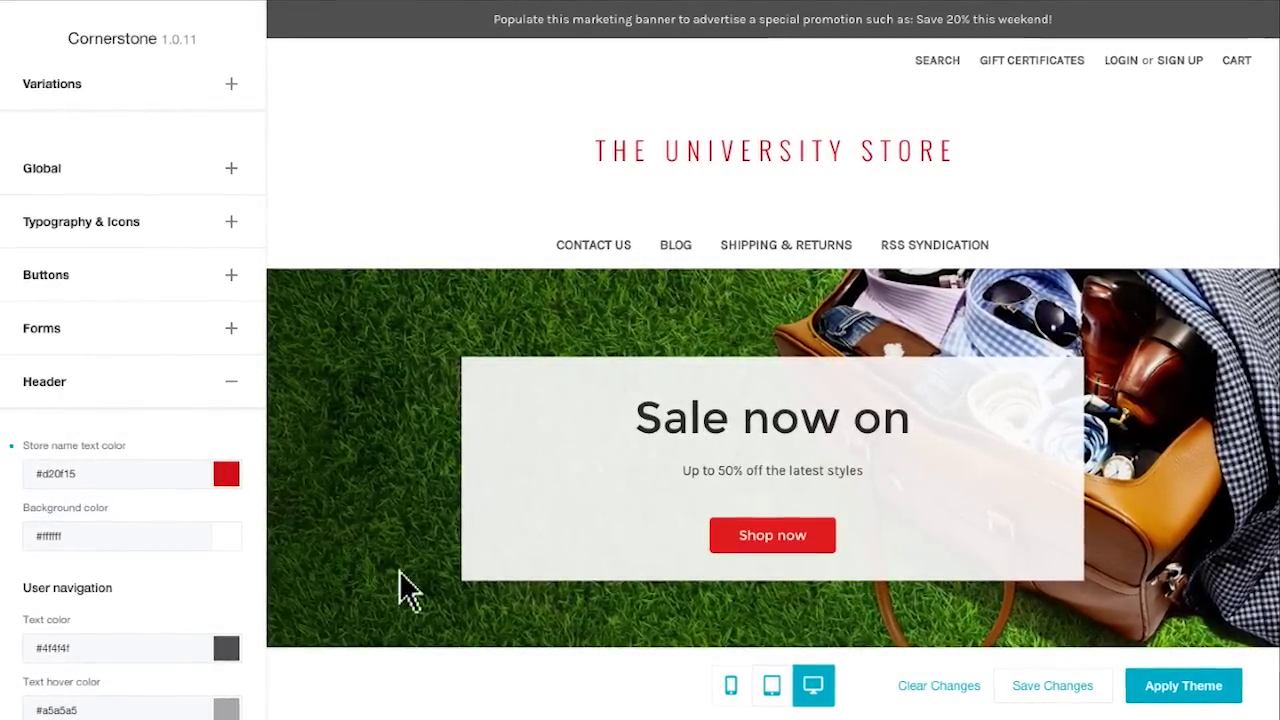
# Step: Preview the store in mobile and tablet layouts, then switch back to desktop
pyautogui.click(733, 692)
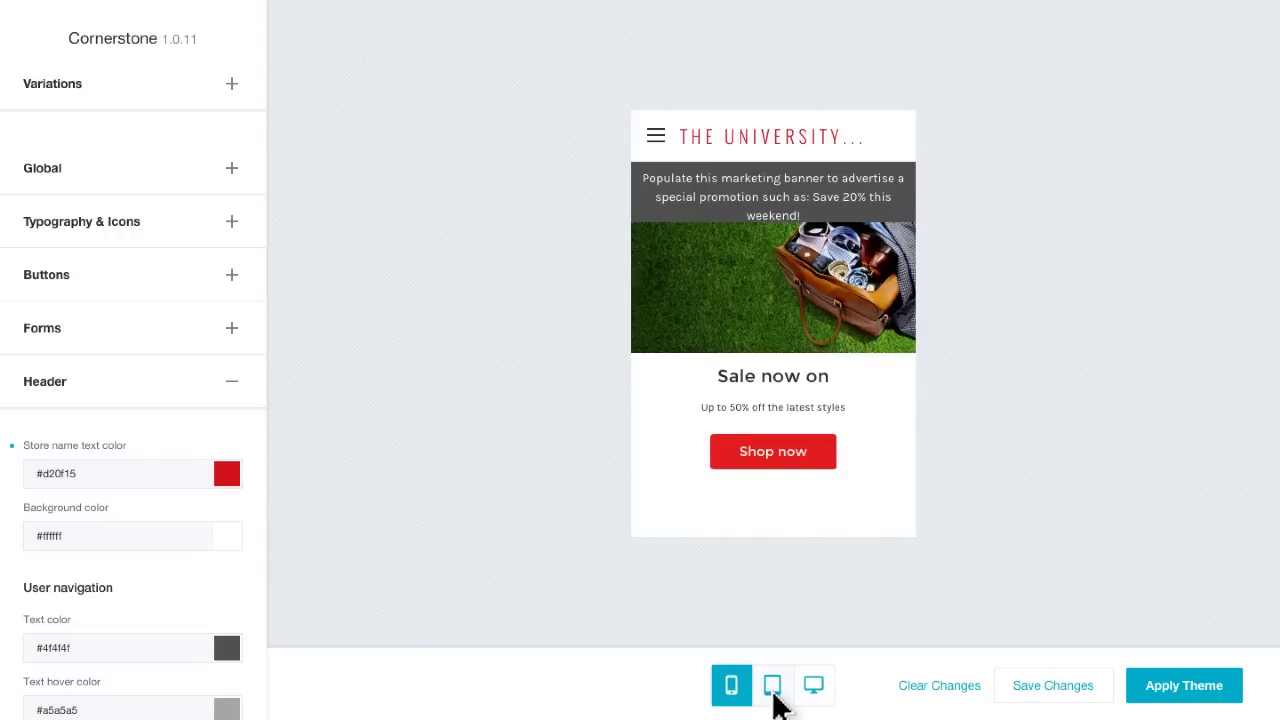
pyautogui.click(776, 698)
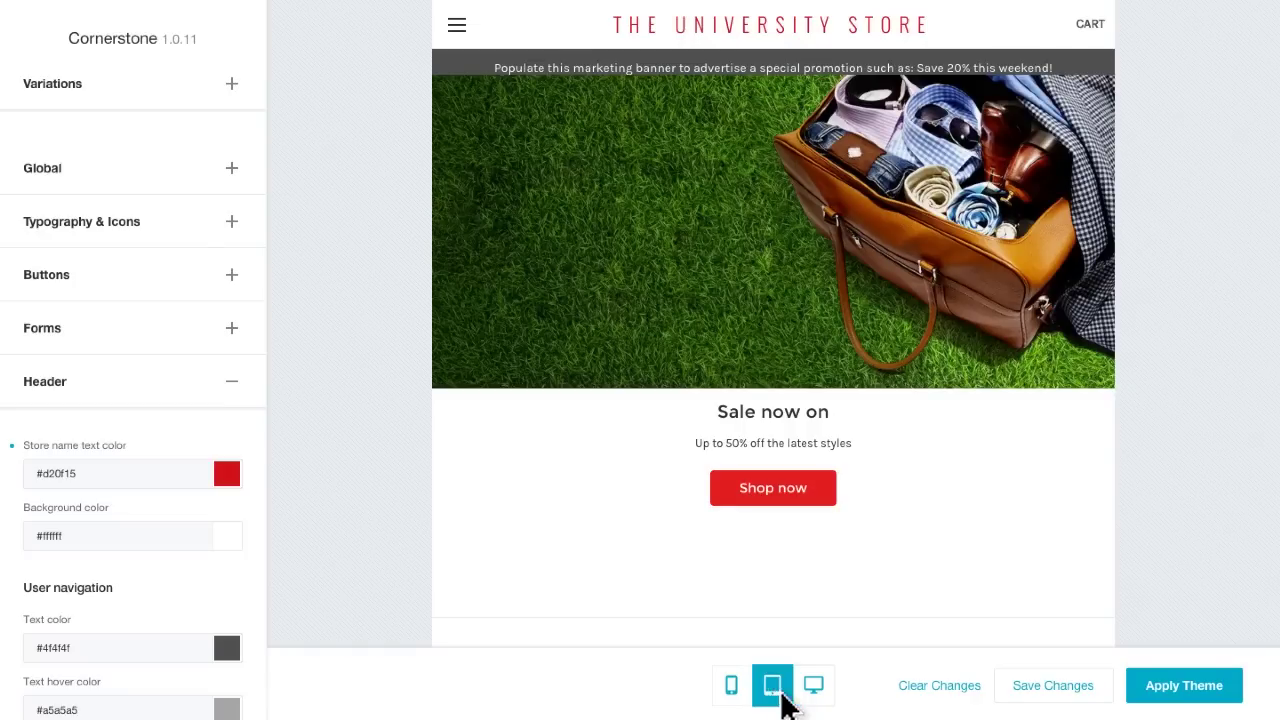
pyautogui.click(817, 691)
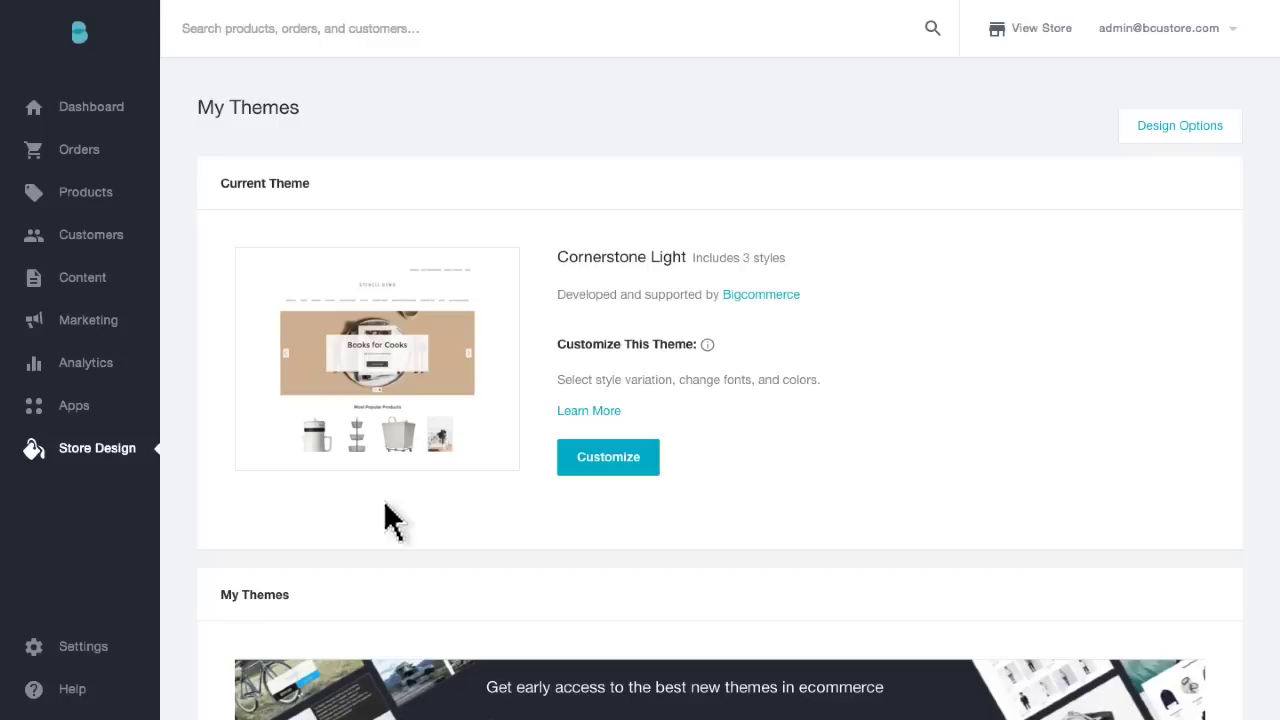
# Step: Go to Store Design > Themes Marketplace and filter the listing to Free themes
pyautogui.click(93, 452)
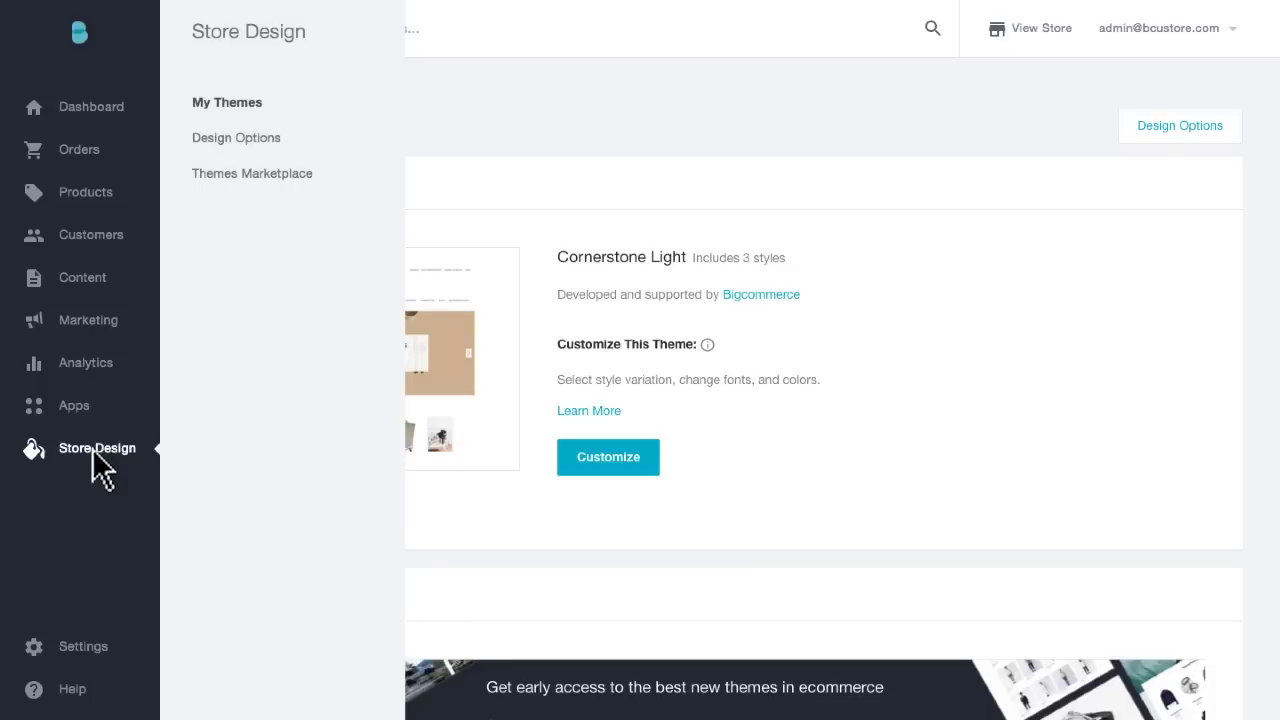
pyautogui.click(239, 174)
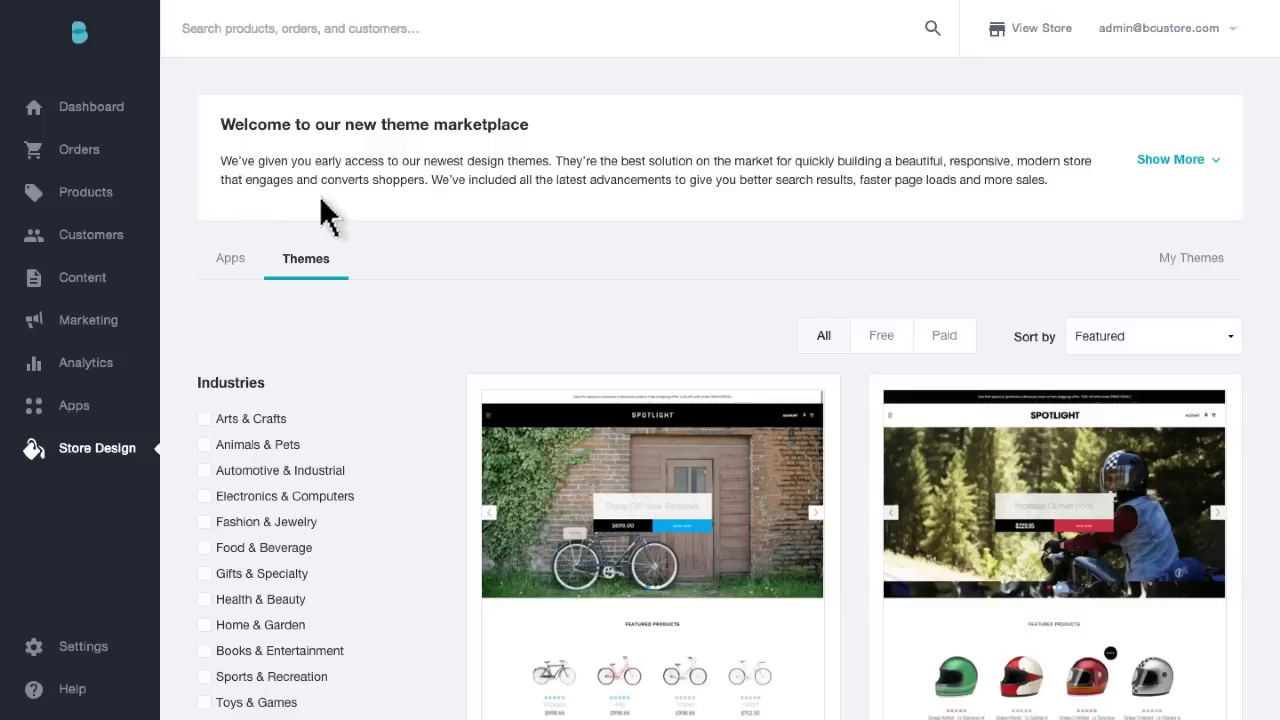
pyautogui.click(860, 338)
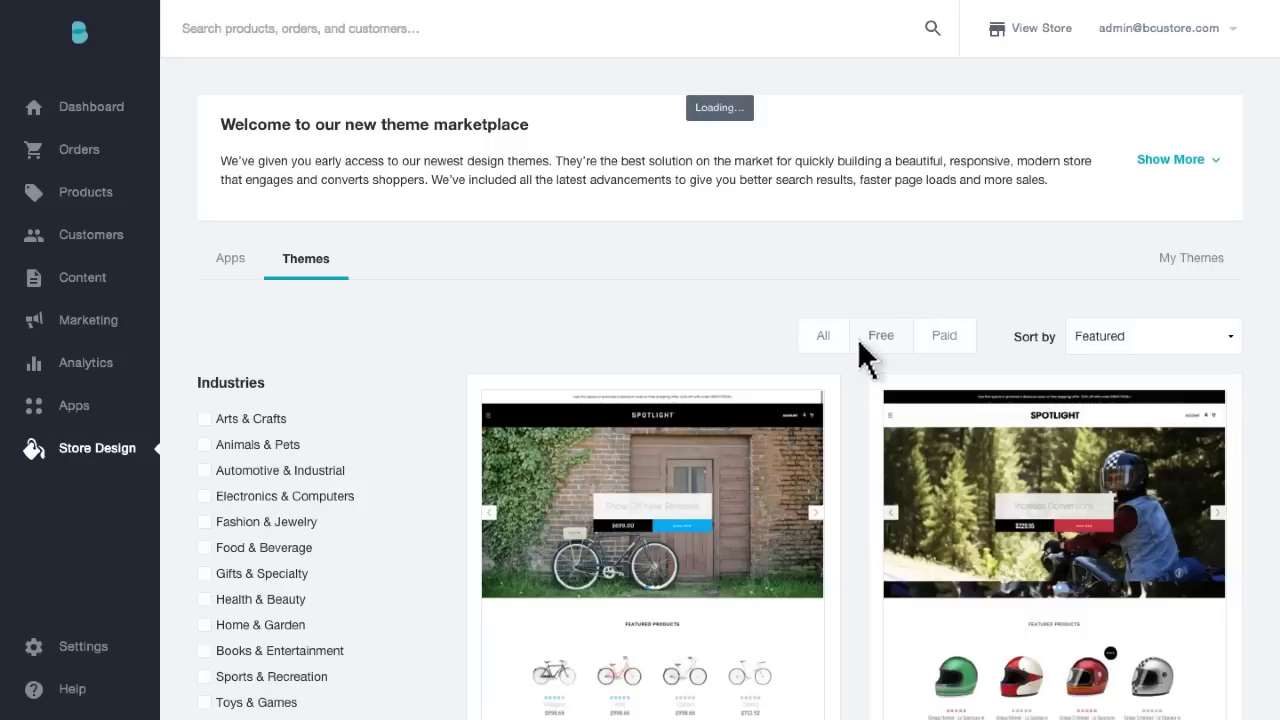
pyautogui.scroll(-2, 858, 340)
pyautogui.scroll(-5, 858, 340)
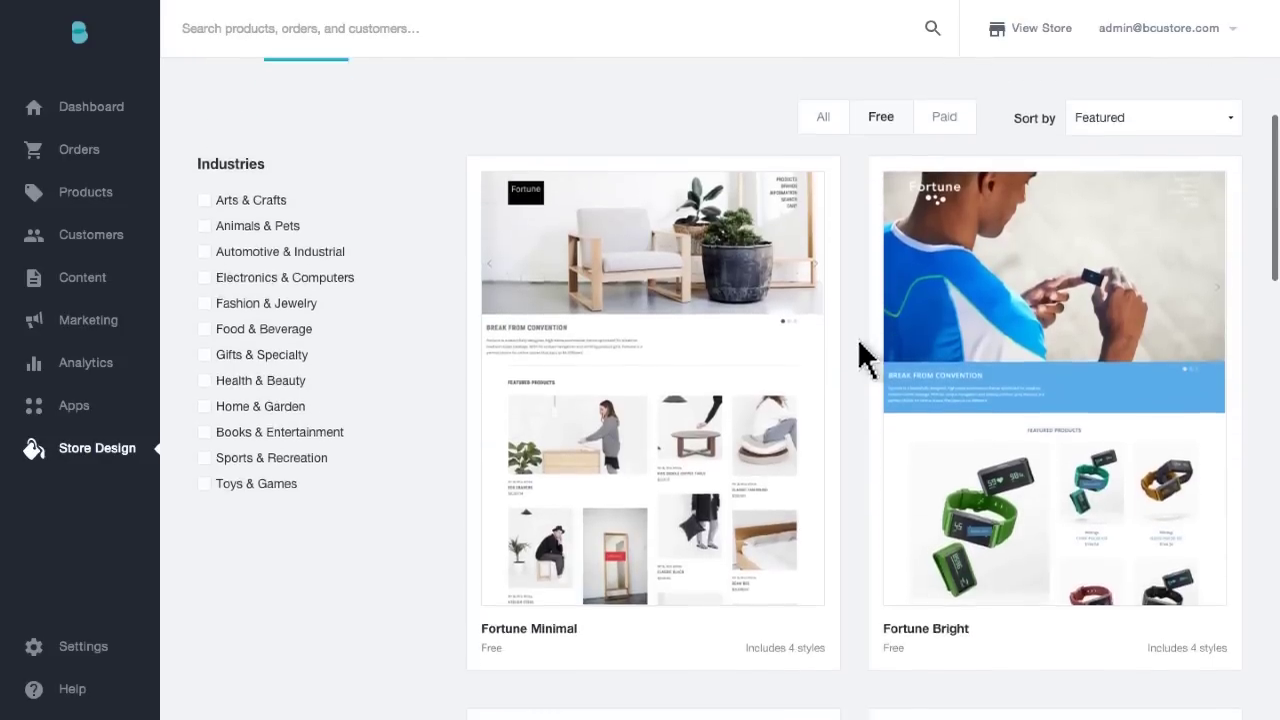
pyautogui.scroll(-1, 858, 340)
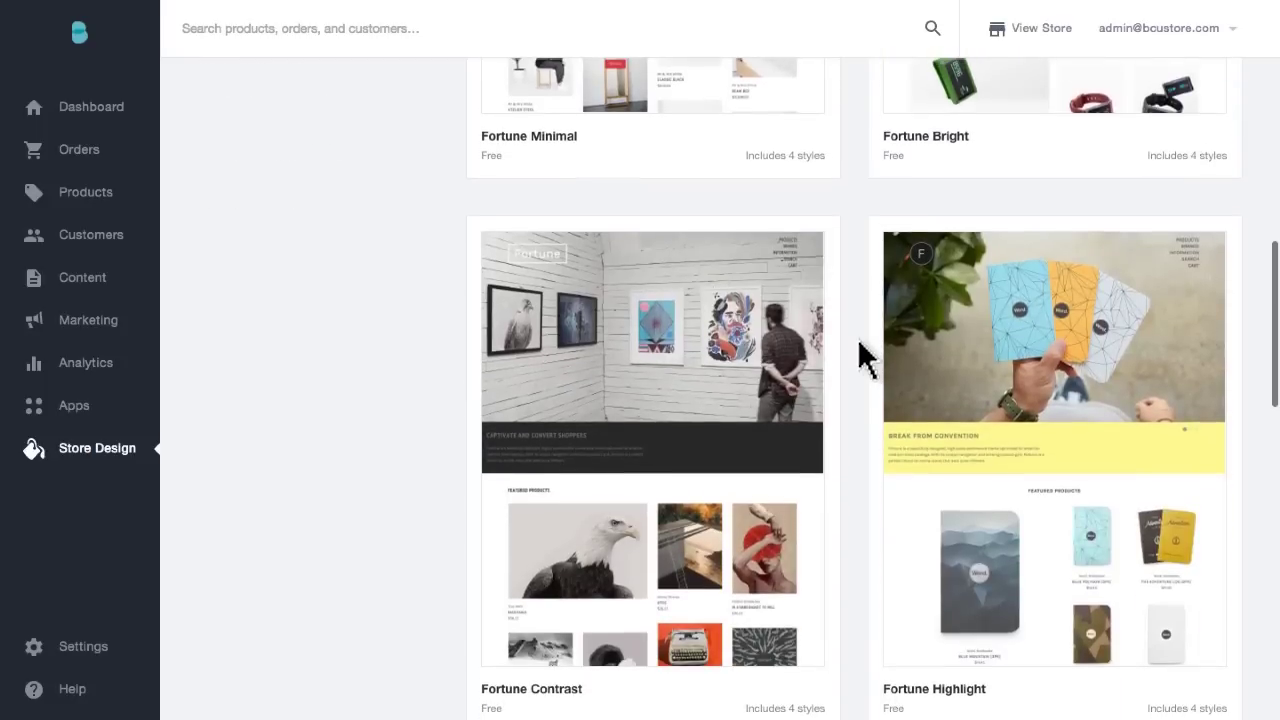
# Step: View the Fortune Contrast and Fortune Highlight pages, then return to All Themes filtered to Paid
pyautogui.click(662, 408)
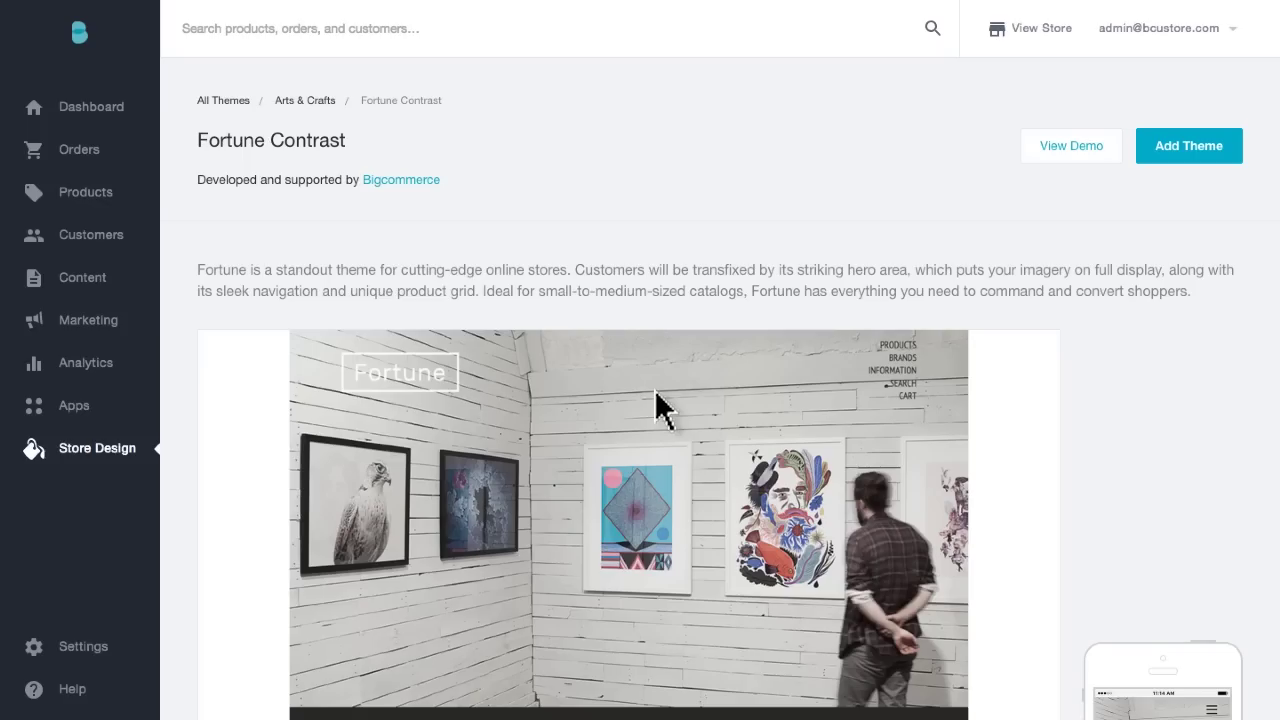
pyautogui.scroll(-10, 660, 408)
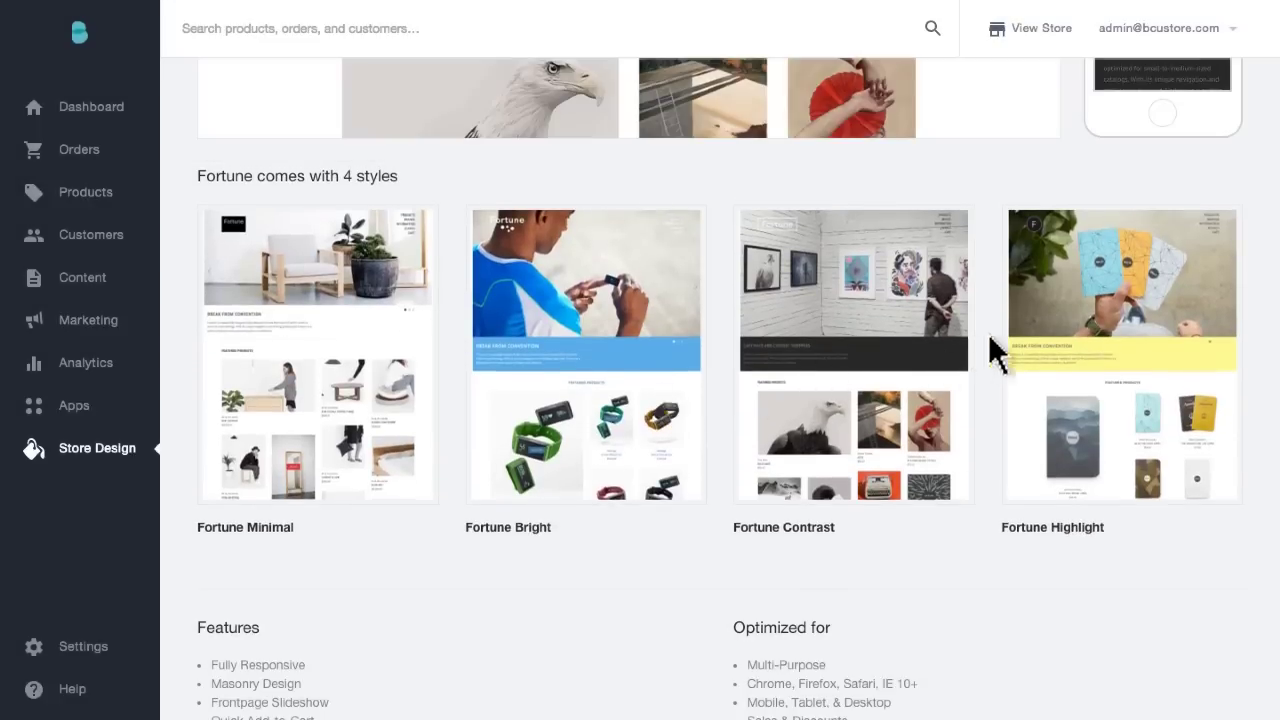
pyautogui.click(1118, 312)
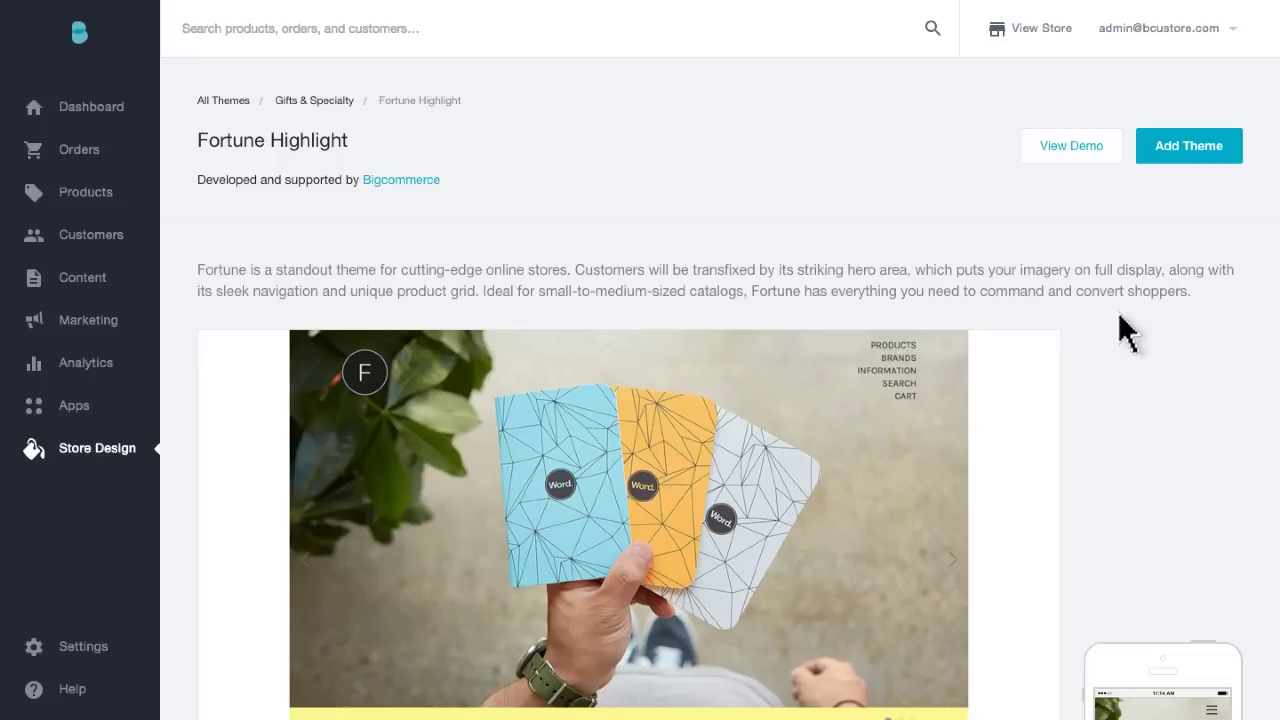
pyautogui.click(223, 101)
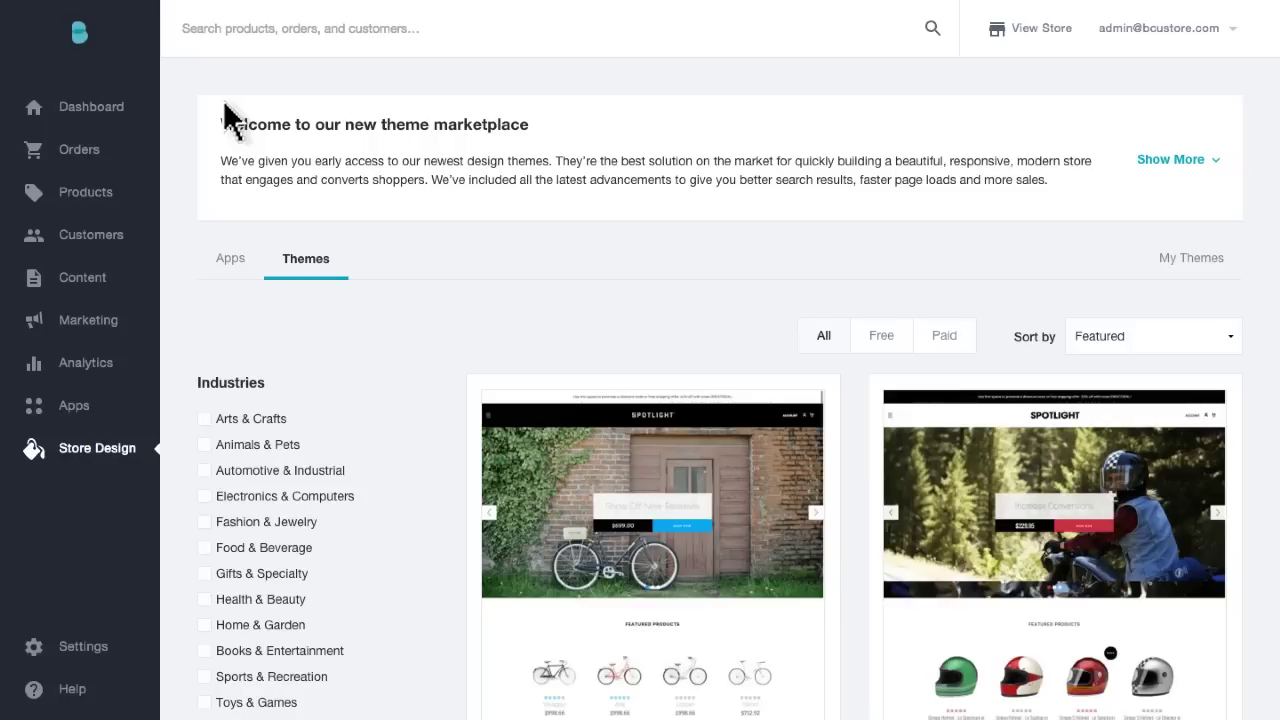
pyautogui.click(945, 346)
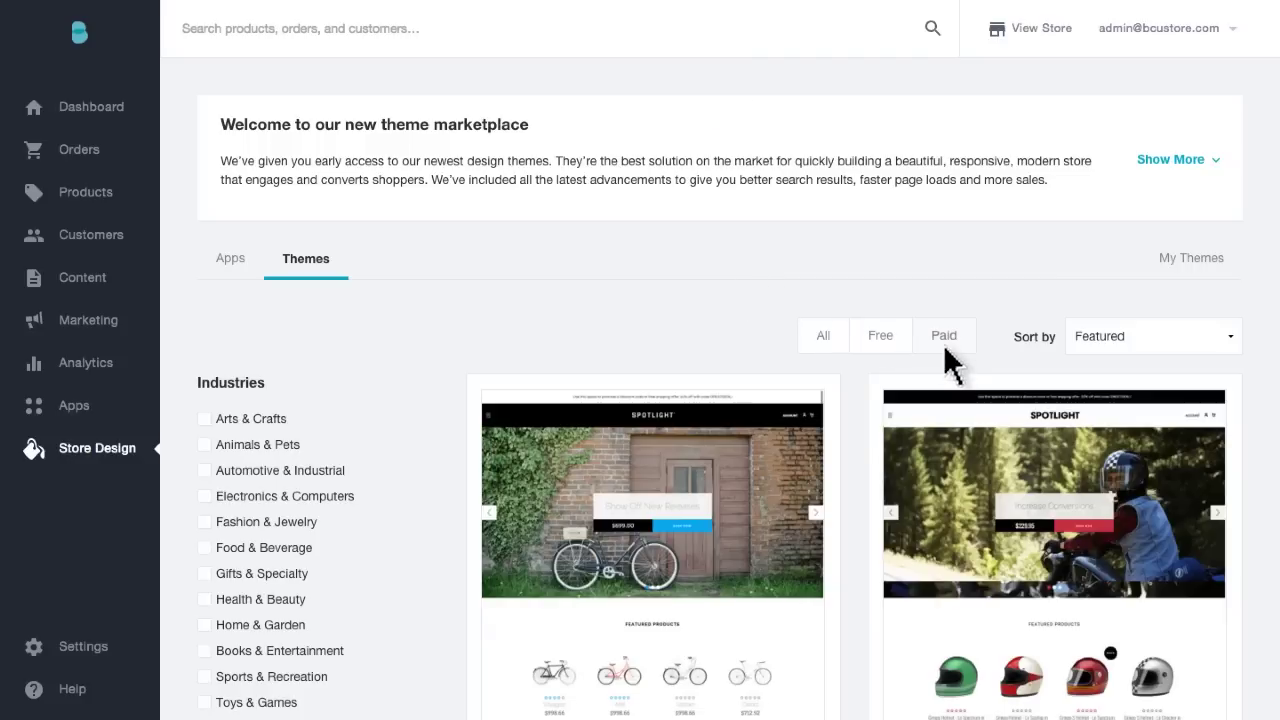
# Step: Scroll the paid themes and open the $145.00 Spotlight Light theme page
pyautogui.scroll(-8, 943, 344)
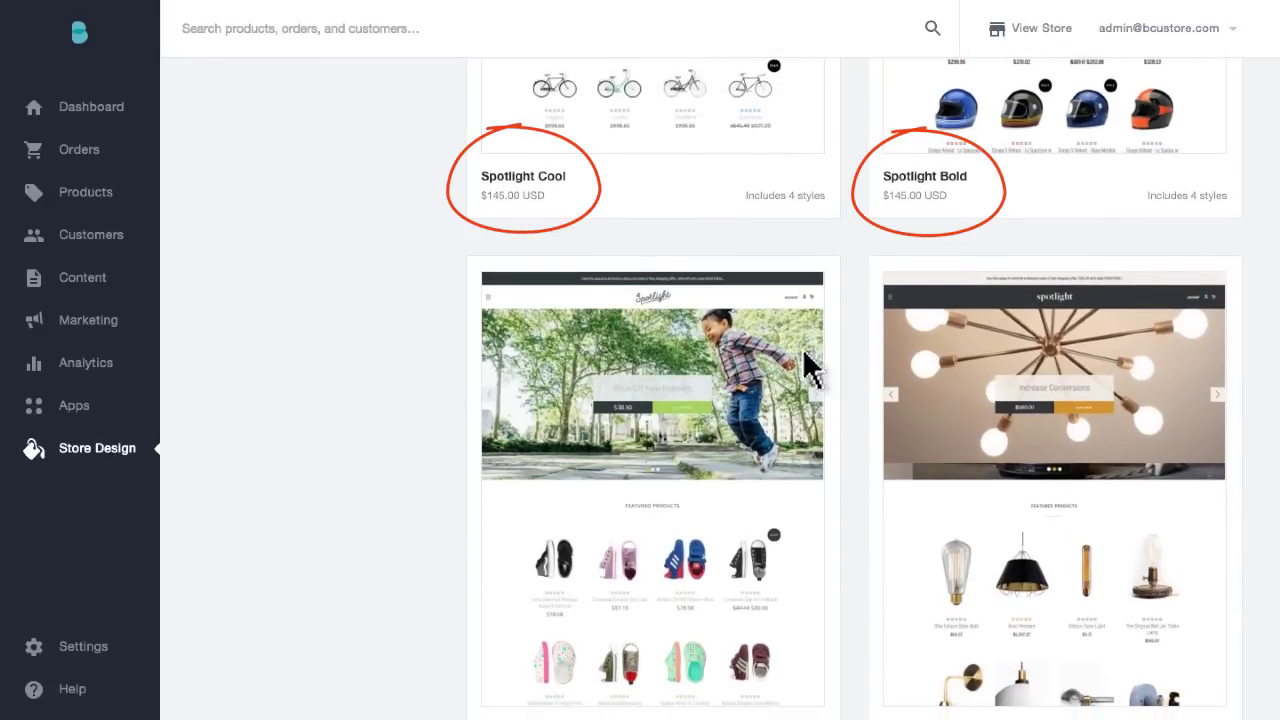
pyautogui.click(657, 368)
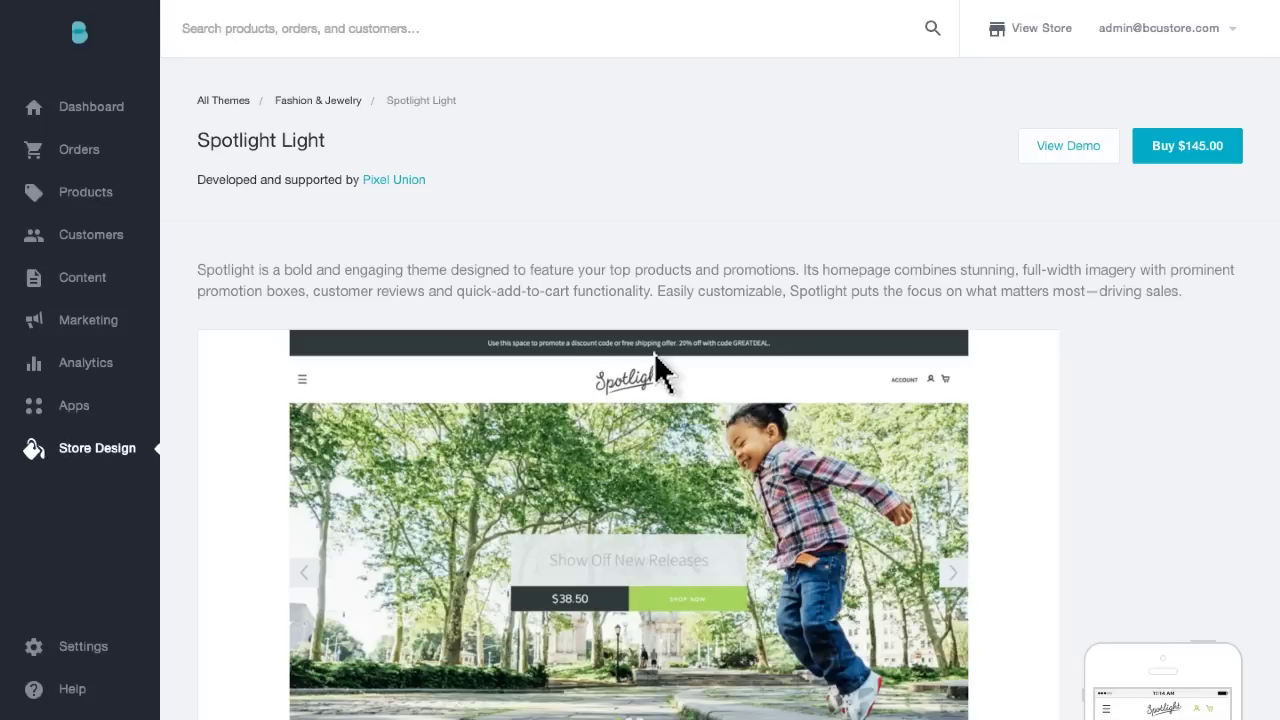
# Step: Browse the Spotlight theme's live demo store
pyautogui.click(1066, 150)
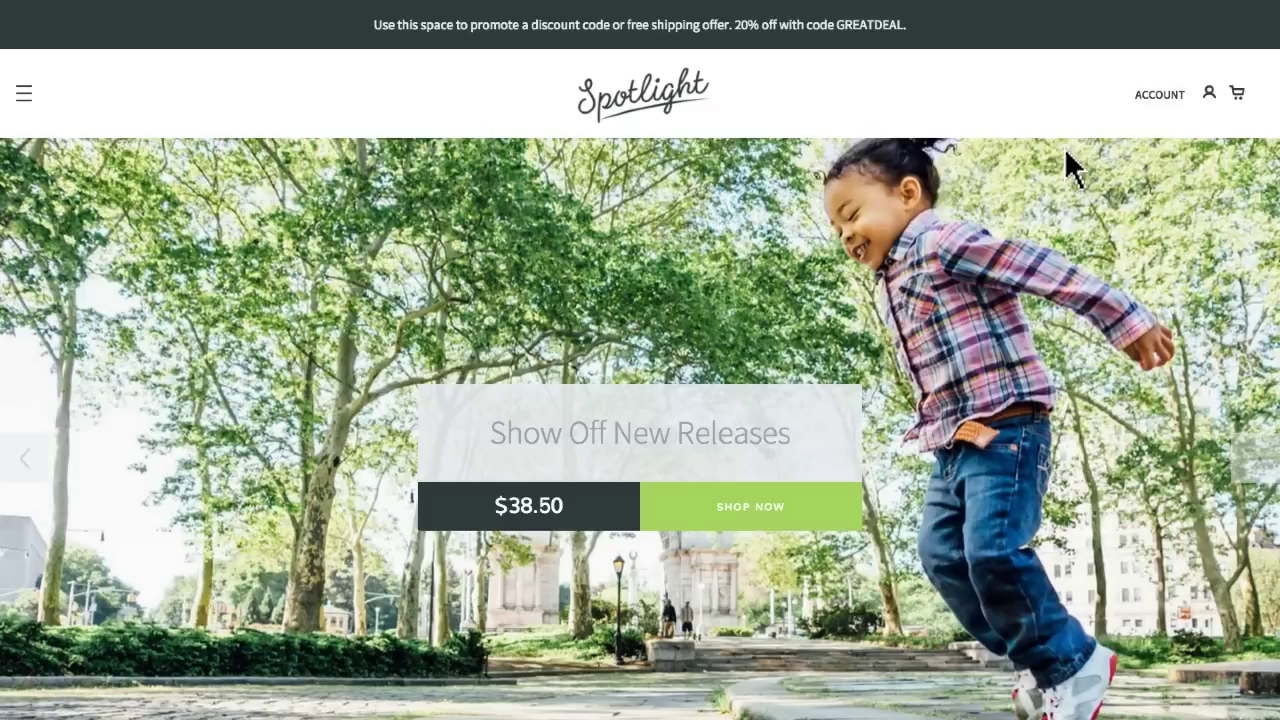
pyautogui.scroll(-5, 1064, 148)
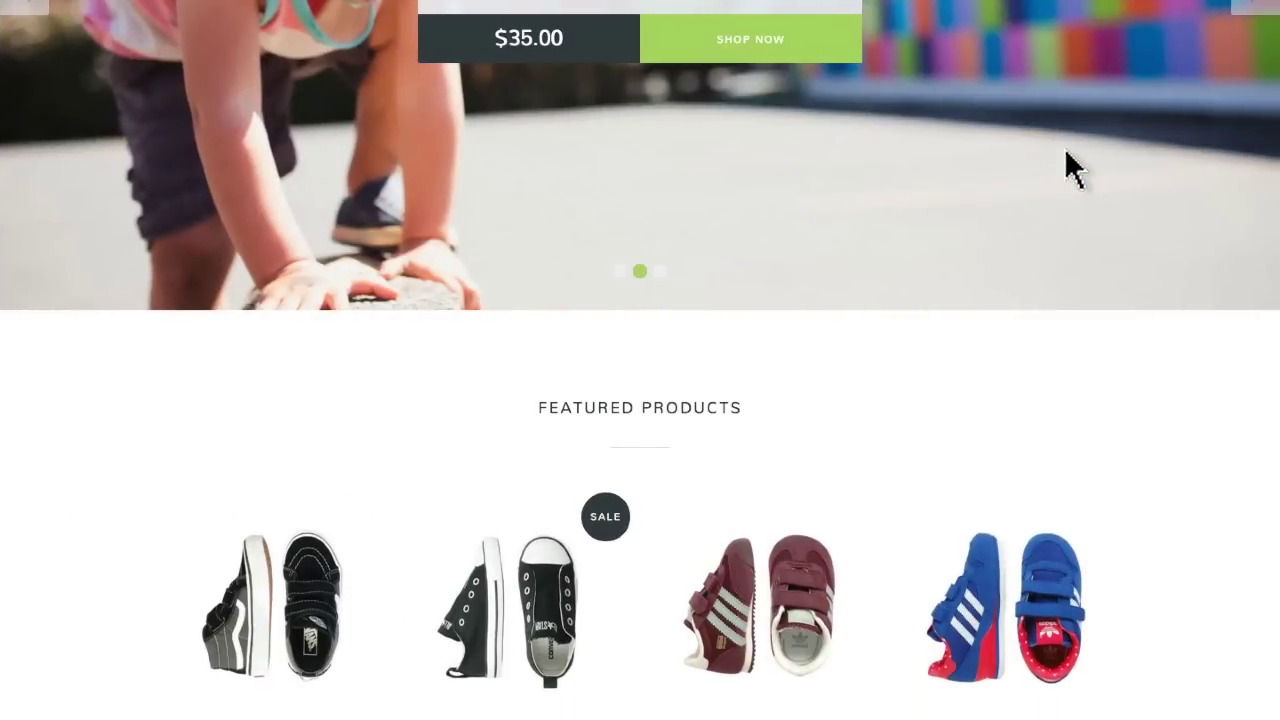
pyautogui.scroll(5, 1065, 150)
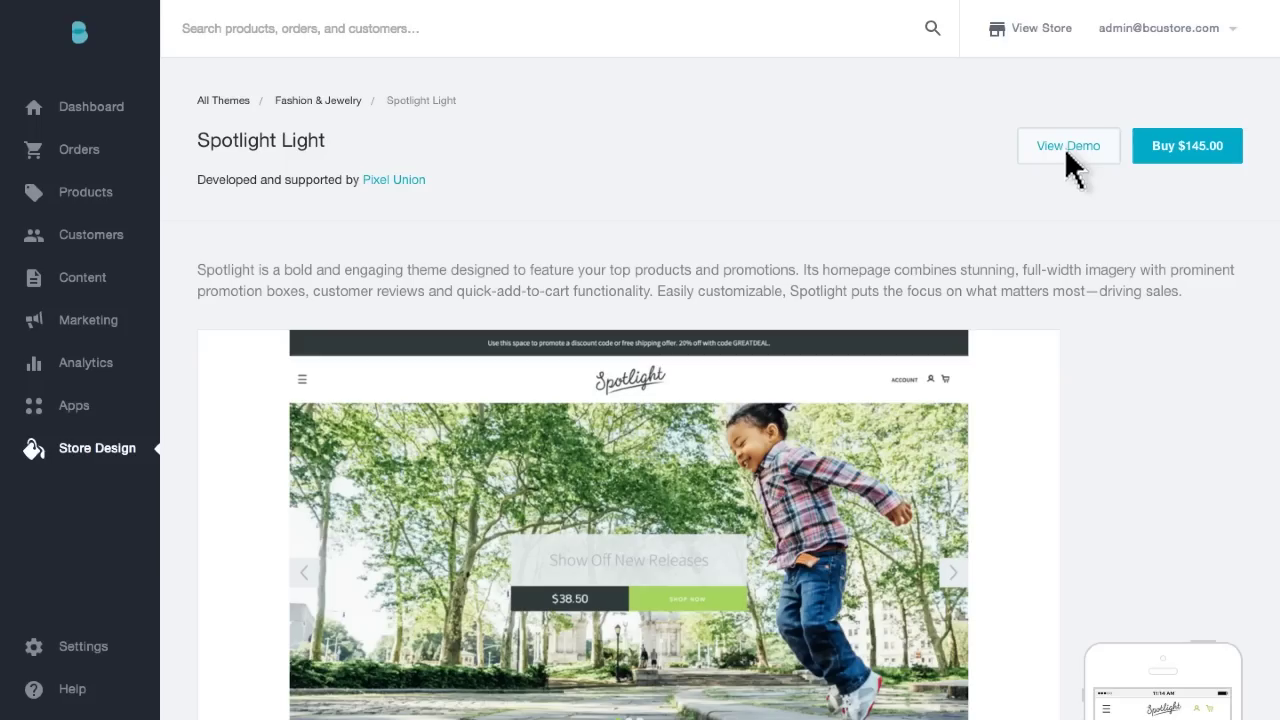
# Step: Start buying Spotlight for $145.00, entering the card number, expiration and cardholder name
pyautogui.click(1190, 155)
pyautogui.click(415, 344)
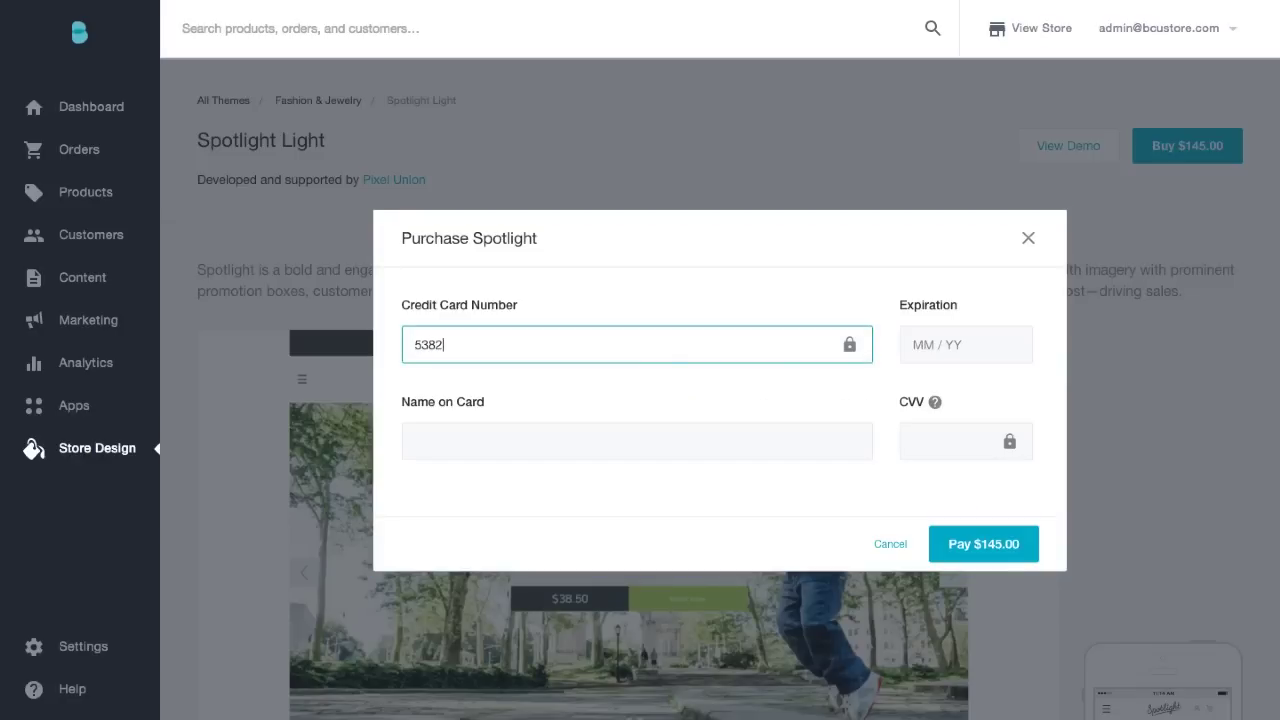
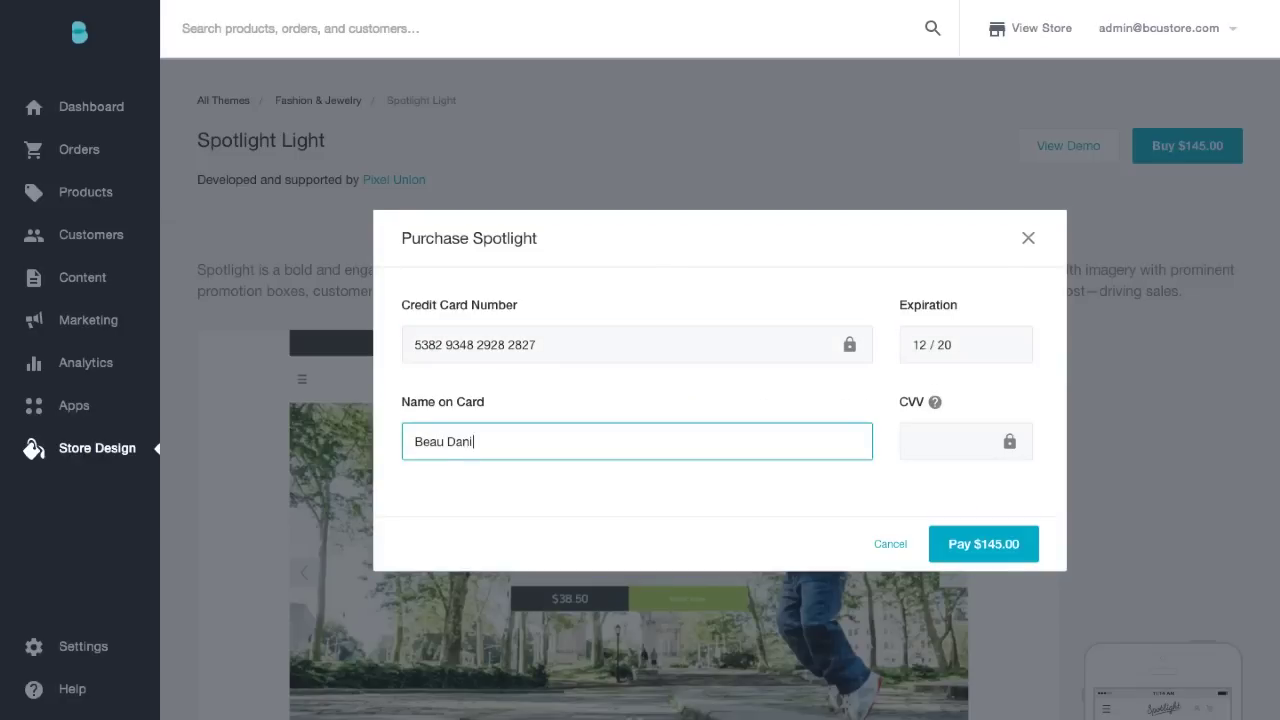